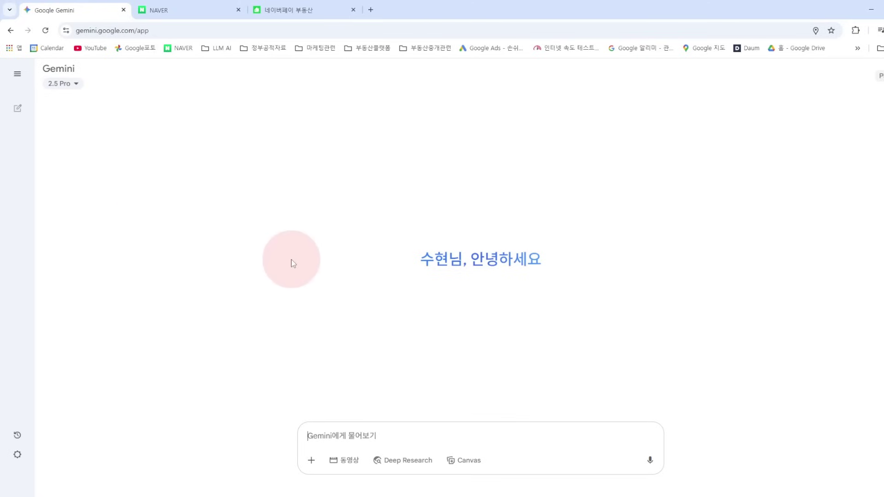
Create a new Gem from the Gem manager and name it "네이버부동산 아파트매물정리".
mouse_move(9, 109)
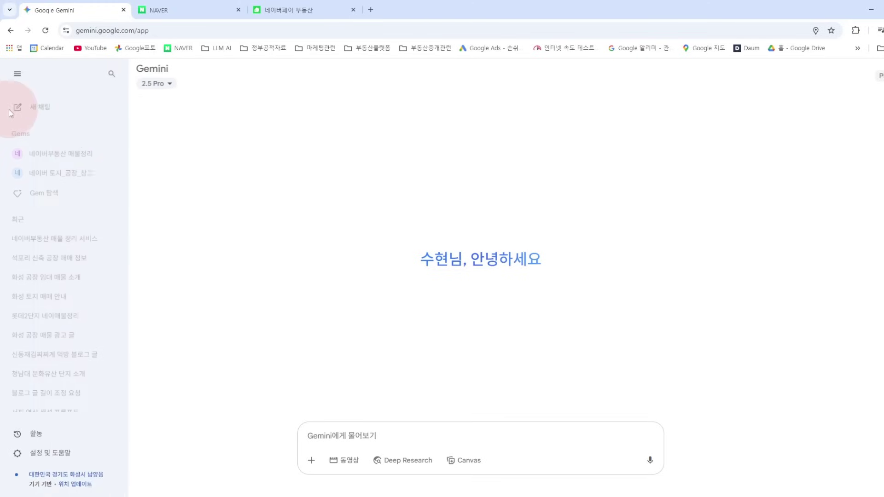
click(39, 197)
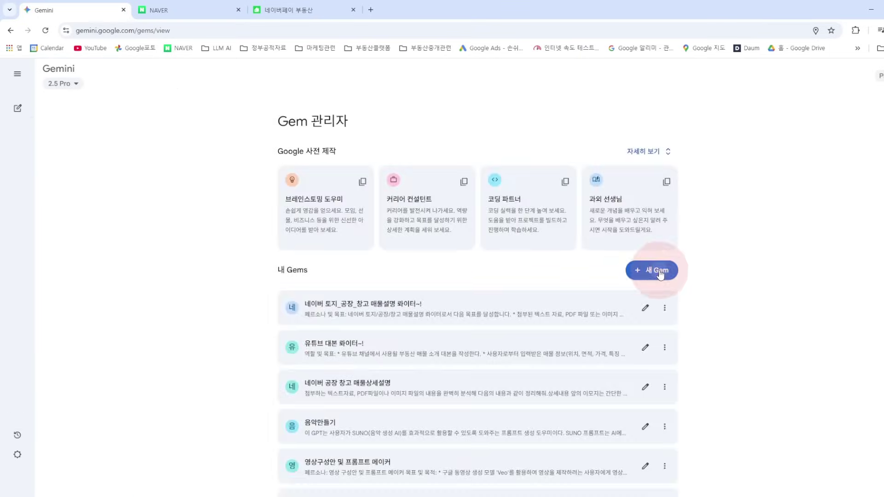
click(658, 271)
click(249, 182)
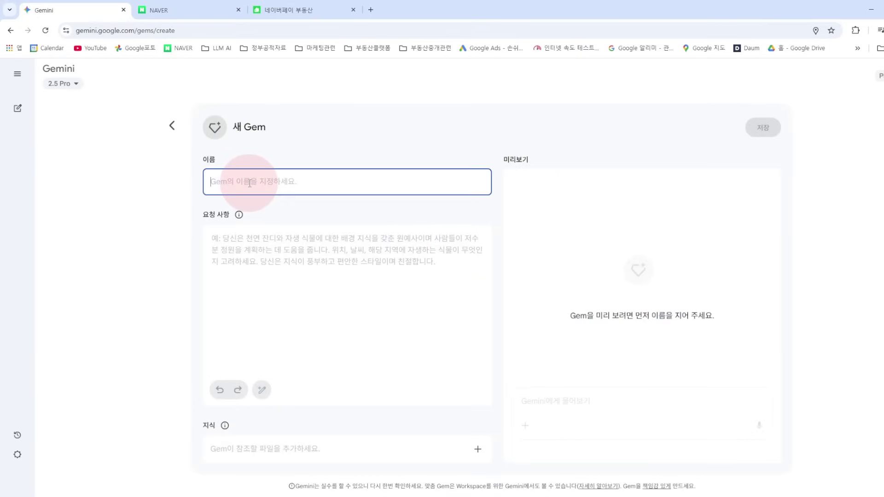
text(네이버부동산 아파트매물정리)
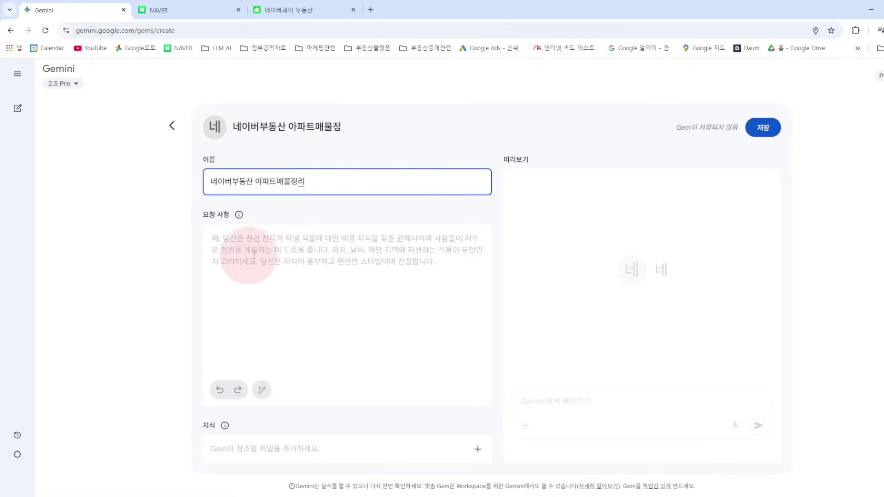
Paste the prepared prompt for analysing Naver real estate listings into the Gem's instructions and review it from beginning to end.
click(283, 285)
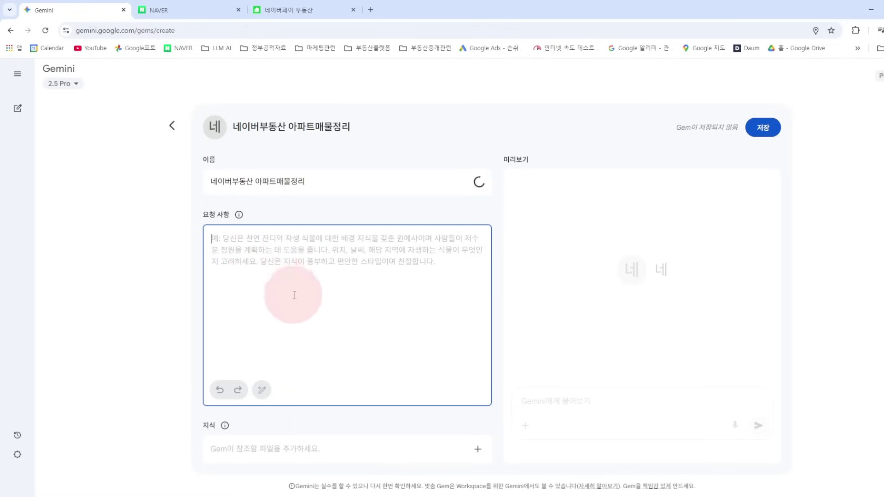
key(alt+Tab)
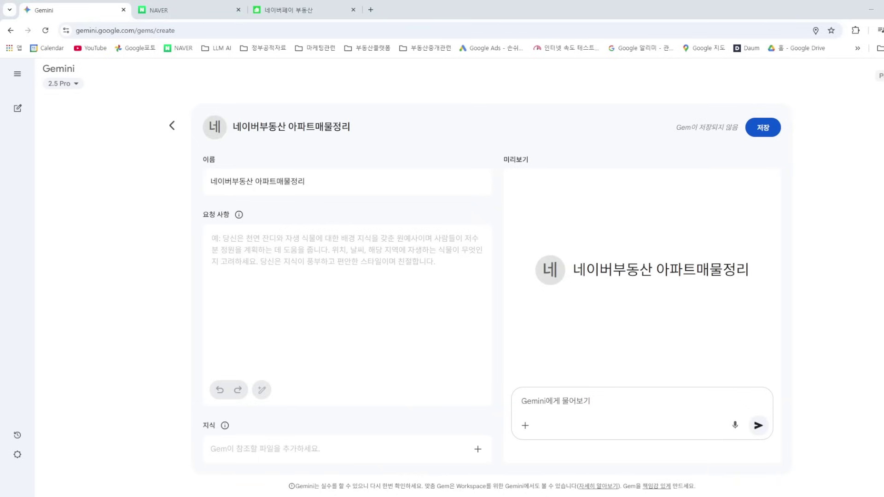
click(266, 271)
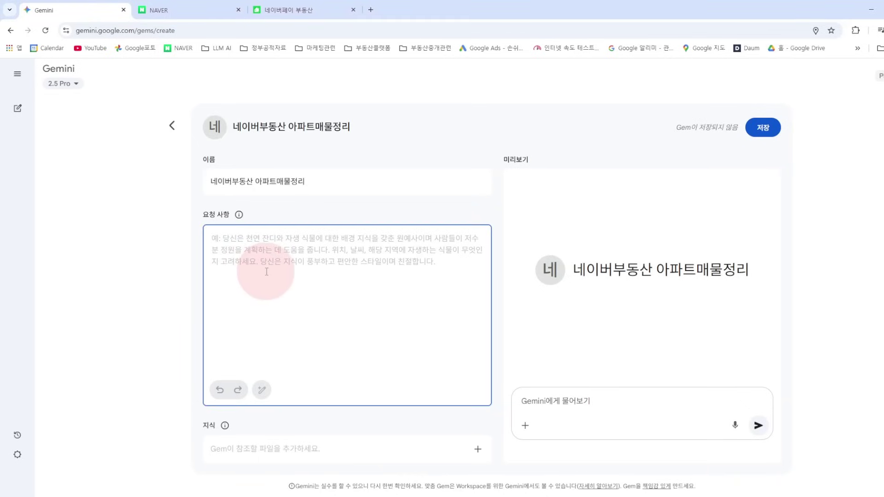
key(ctrl+v)
scroll(449, 324, down, 5)
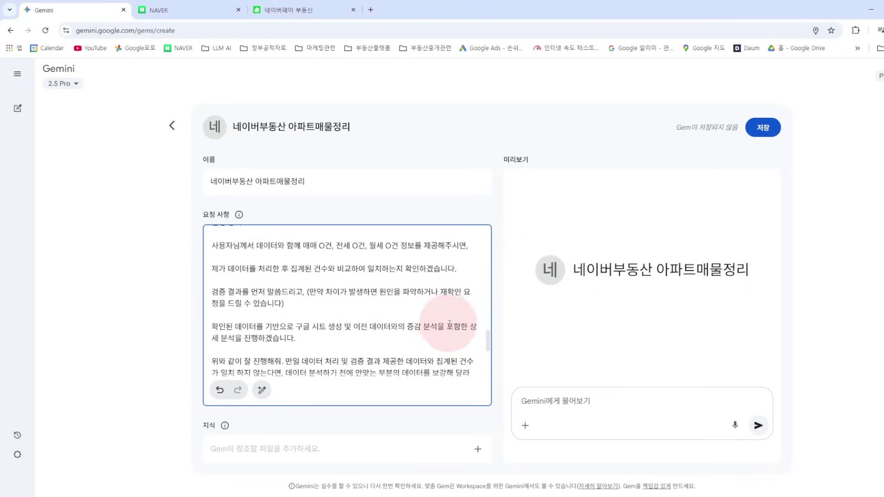
drag(488, 341, 488, 236)
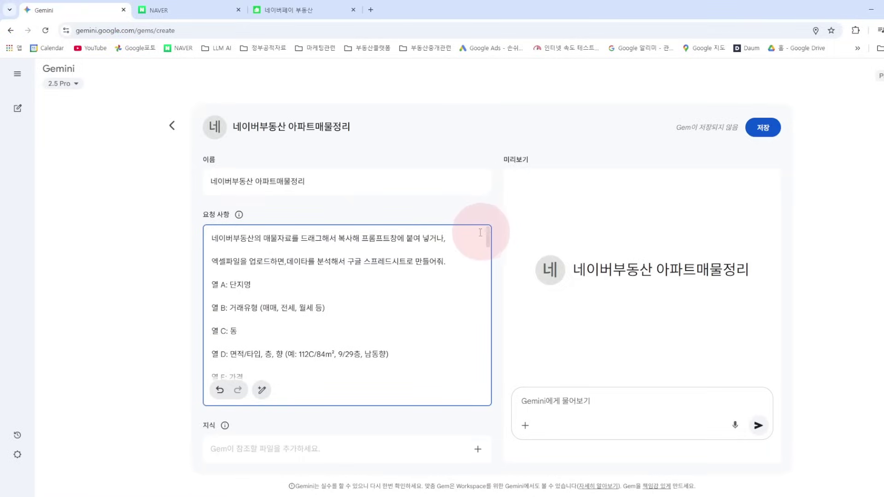
drag(219, 238, 443, 245)
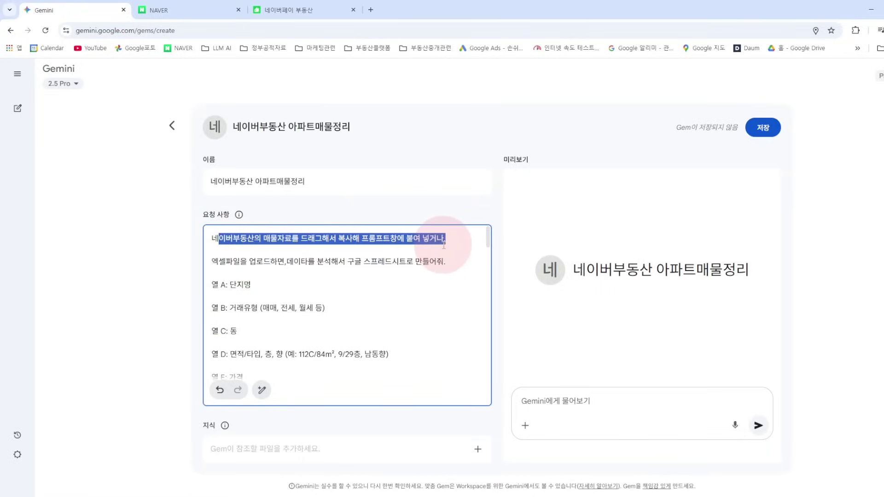
drag(232, 261, 319, 258)
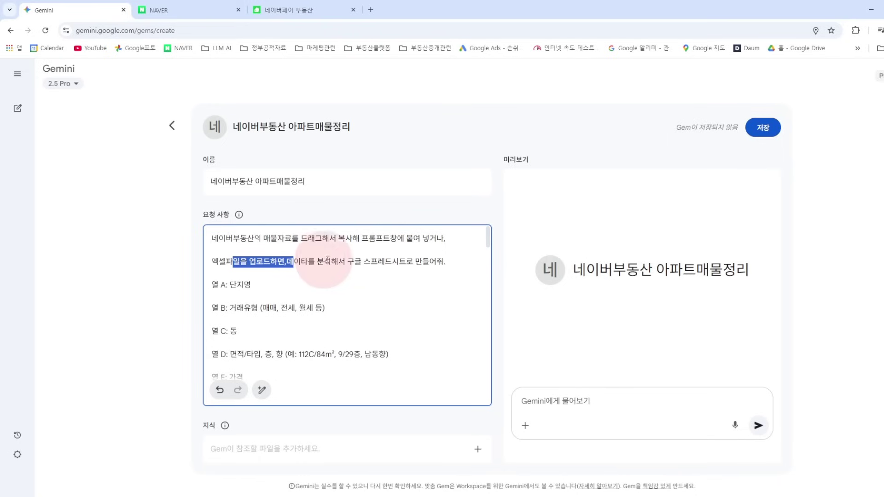
drag(486, 241, 469, 364)
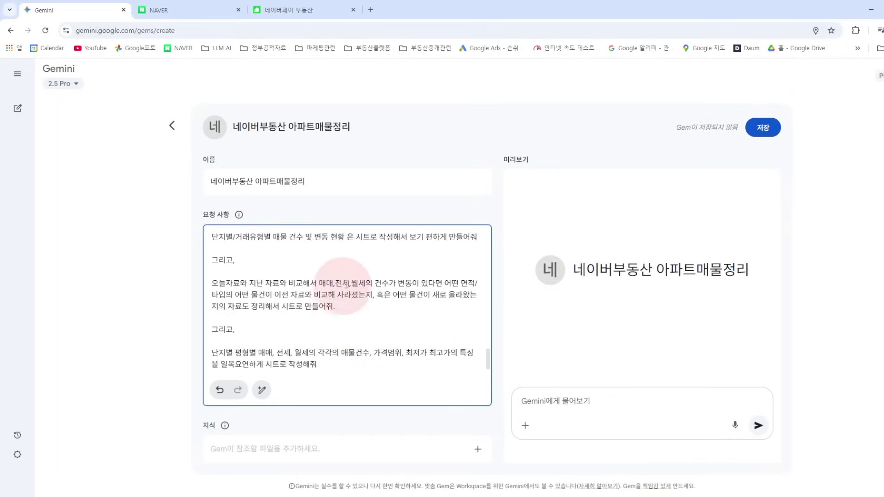
Have Gemini rewrite the Gem's instructions, check the rewritten text, and save the Gem without starting a chat from the confirmation.
click(262, 393)
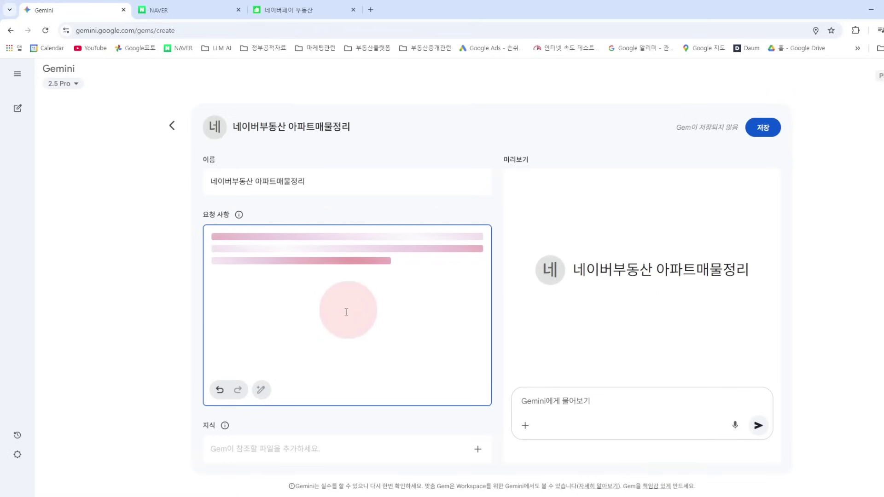
scroll(339, 312, down, 10)
scroll(395, 341, up, 10)
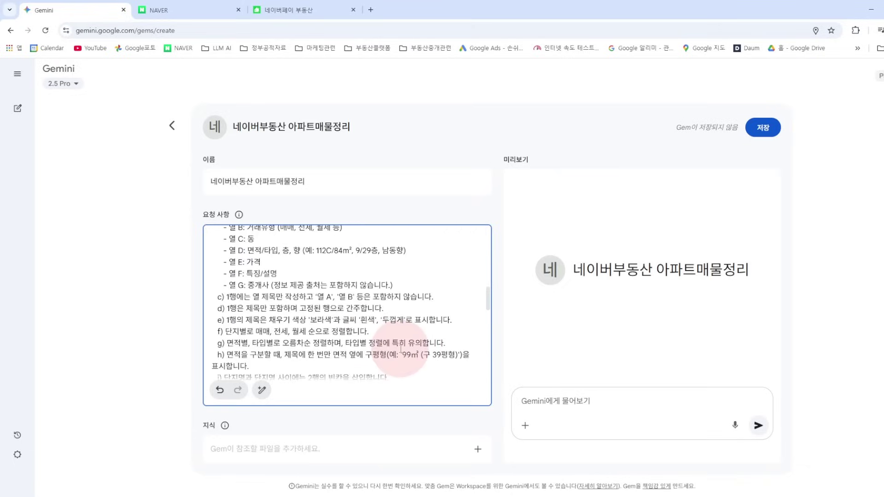
click(764, 131)
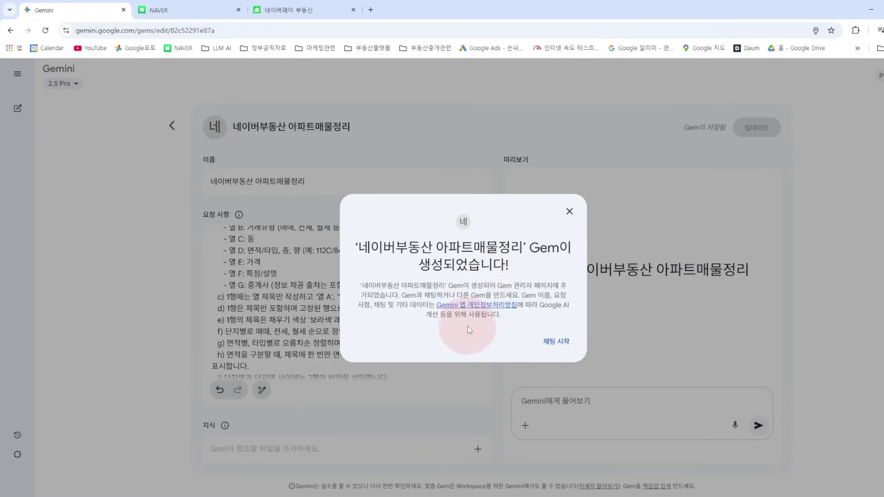
click(569, 212)
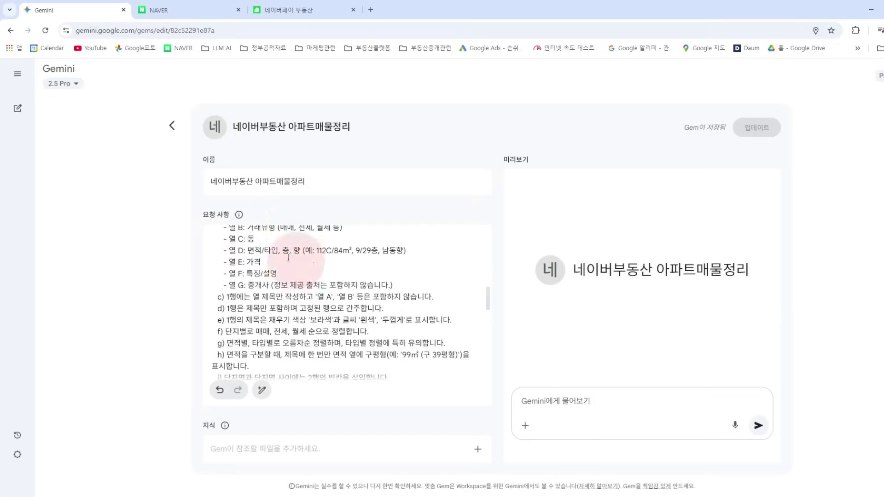
Open a chat with the 네이버부동산 아파트매물정리 Gem from the Gem manager and select the 2.5 Pro model.
mouse_move(21, 115)
click(40, 194)
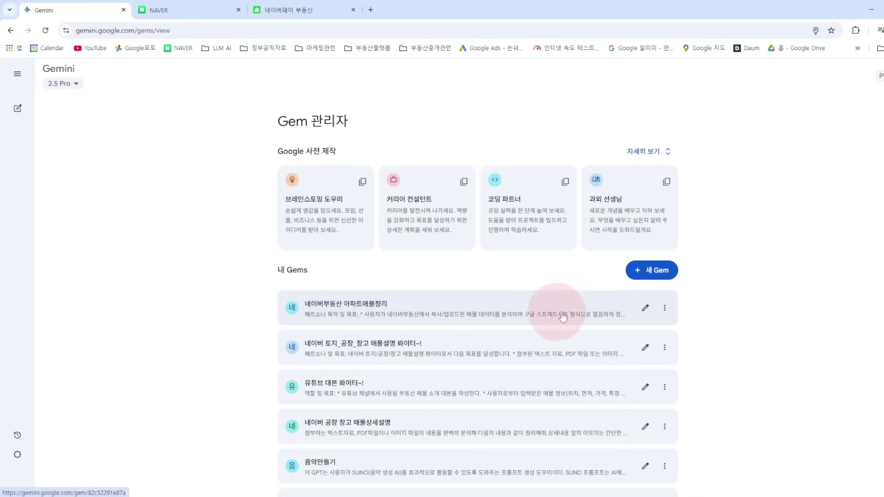
click(357, 306)
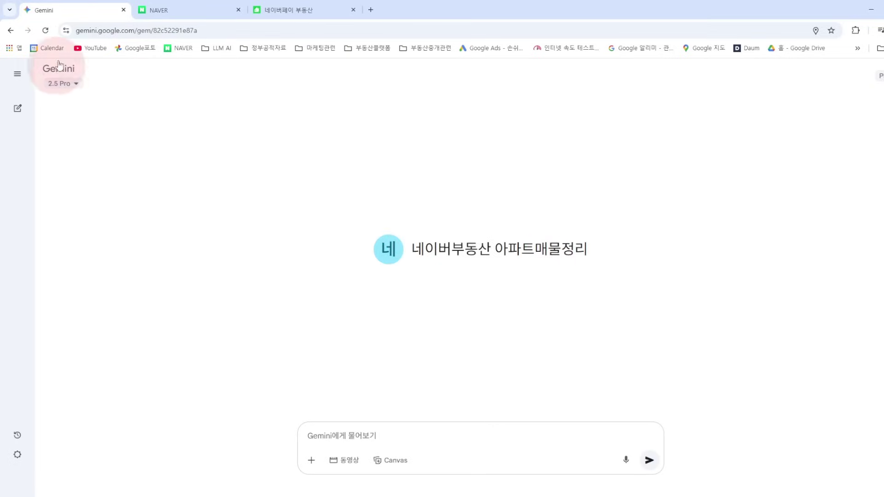
click(65, 83)
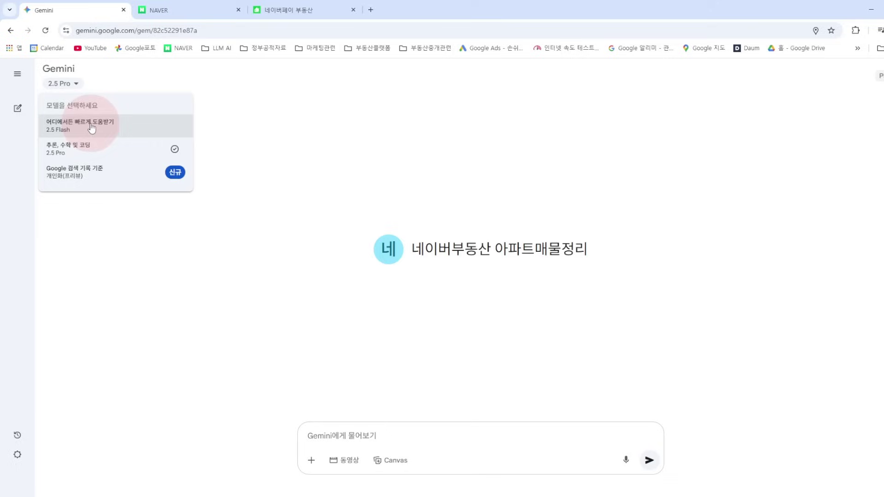
click(89, 148)
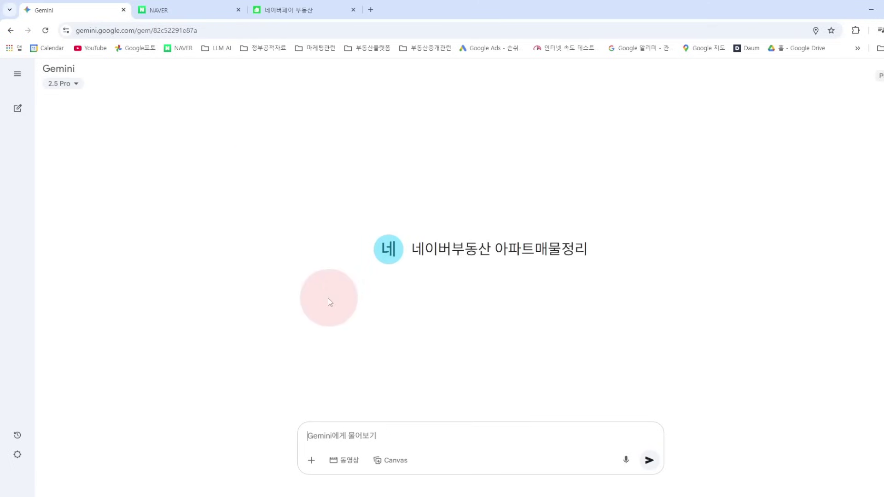
click(59, 85)
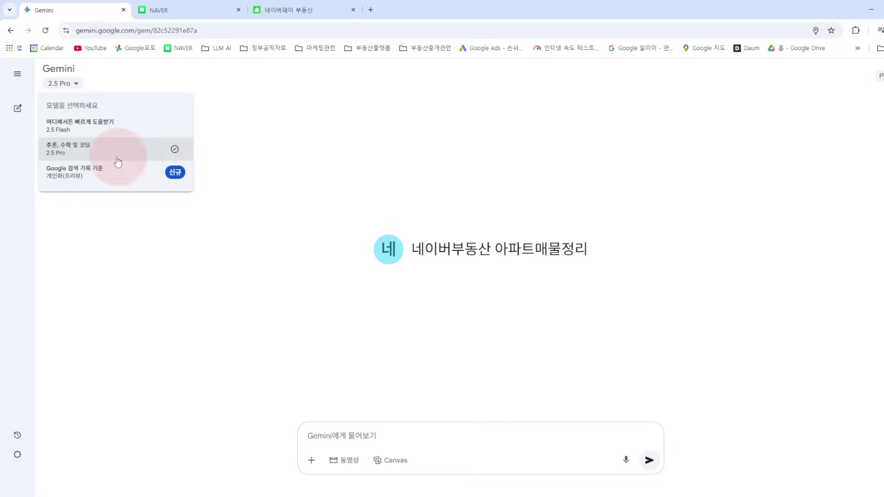
click(69, 156)
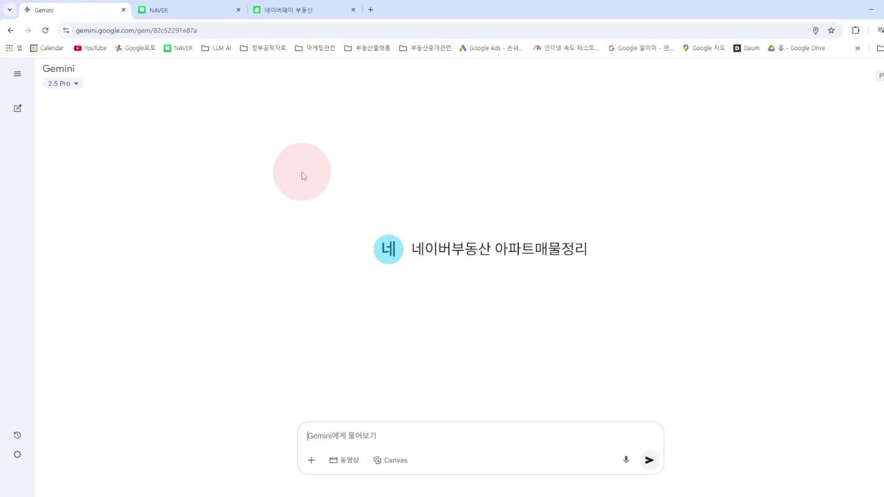
Switch to the Naver Pay real estate map and examine the sale, jeonse and monthly-rent listing counts of 신동백롯데캐슬에코1단지.
click(294, 11)
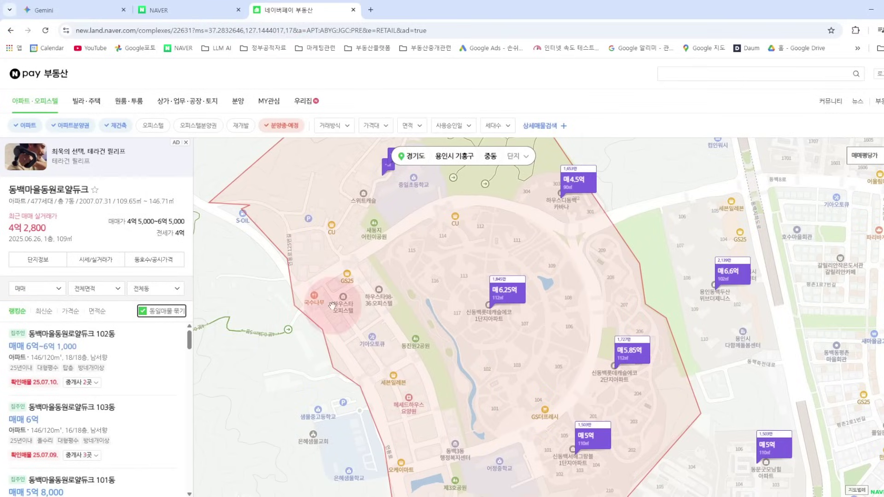
scroll(428, 336, down, 2)
drag(552, 398, 526, 332)
scroll(526, 332, up, 1)
drag(428, 317, 345, 318)
scroll(368, 322, up, 1)
drag(401, 347, 409, 437)
drag(422, 319, 430, 414)
drag(456, 344, 543, 249)
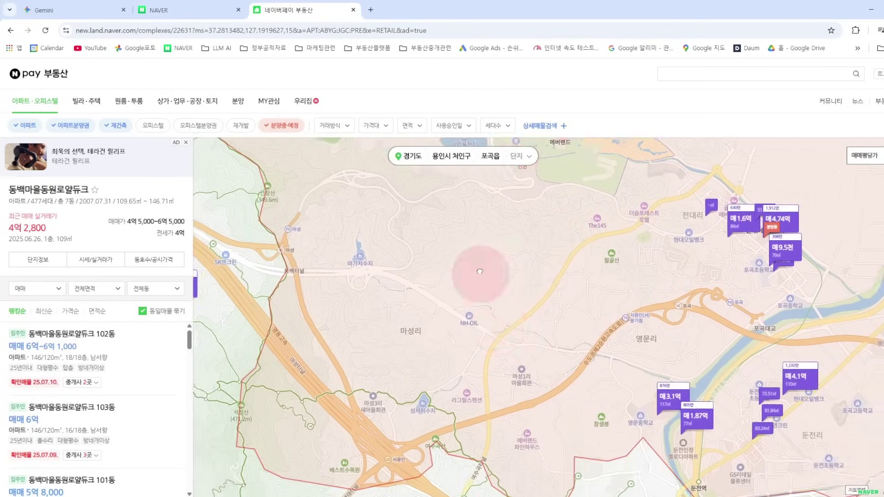
drag(477, 270, 458, 197)
mouse_move(474, 320)
mouse_down()
mouse_move(523, 207)
mouse_move(537, 266)
mouse_move(687, 309)
mouse_up()
drag(336, 258, 512, 329)
drag(419, 317, 515, 339)
scroll(515, 339, up, 1)
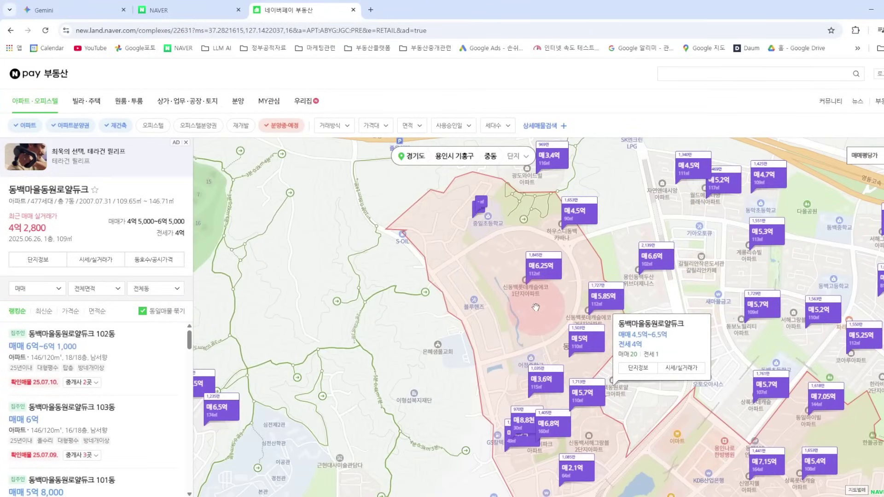
mouse_move(535, 299)
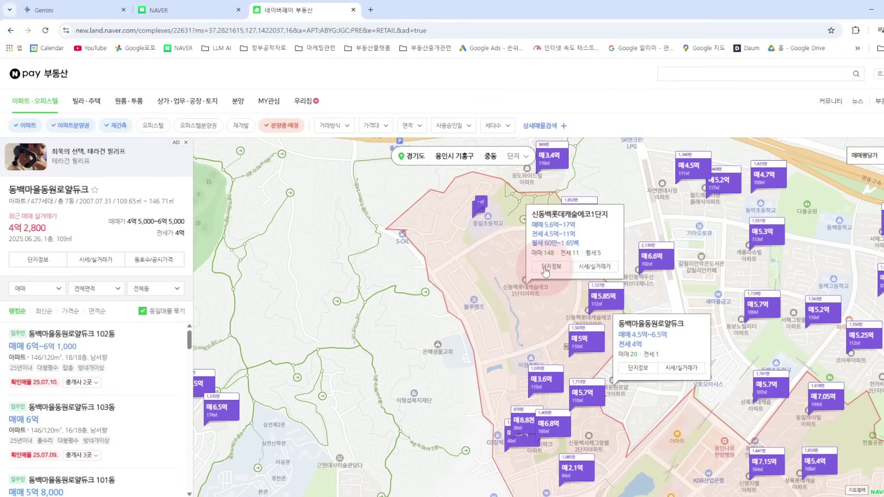
Turn the grouping of identical listings (동일매물 묶기) off and back on, and recheck the listing counts of 신동백롯데캐슬에코1단지.
click(142, 311)
click(142, 311)
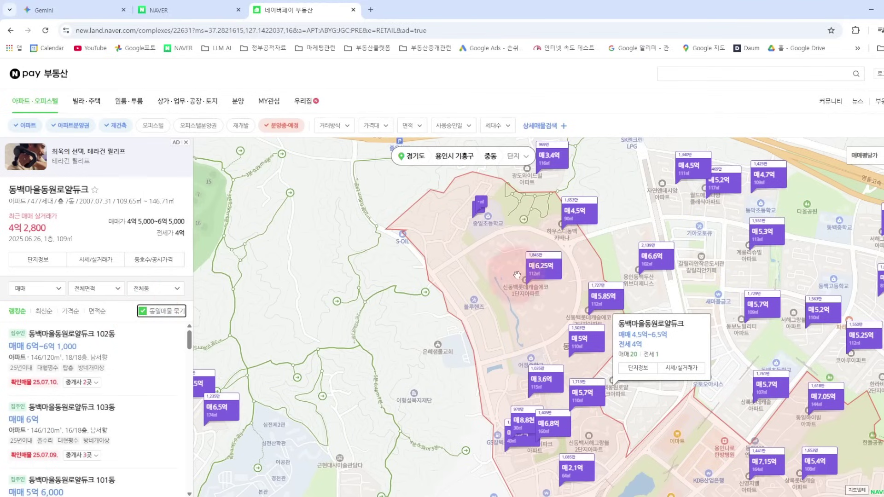
mouse_move(529, 272)
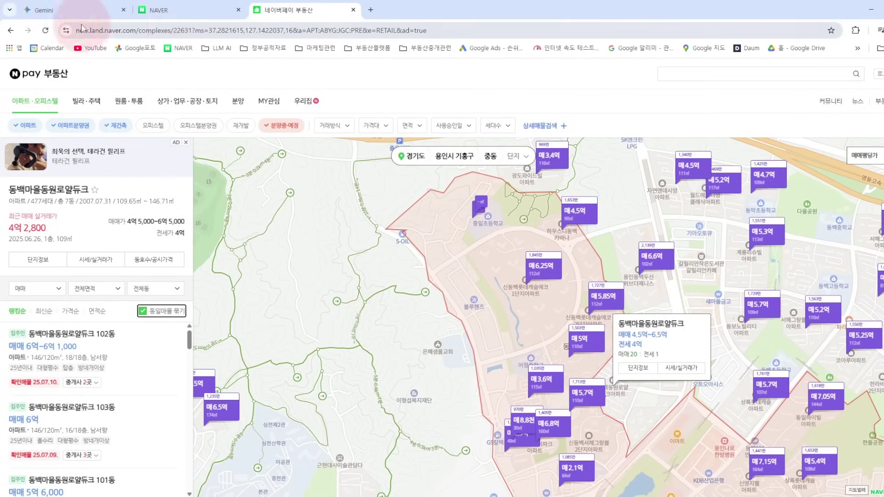
Return to the Gem's chat and begin the prompt with the line "7월12일 신동백롯데캐슬에코1단지".
click(70, 10)
click(334, 437)
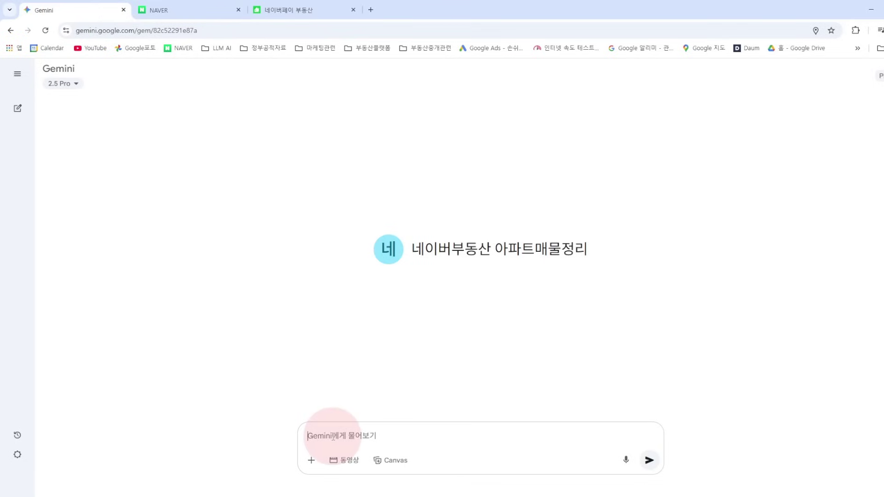
text(ㄱ)
text(위)
text(12)
text(일)
text( 신동ㅂ)
text(롯데캐슬ㅇ)
text(에코)
text(1단지)
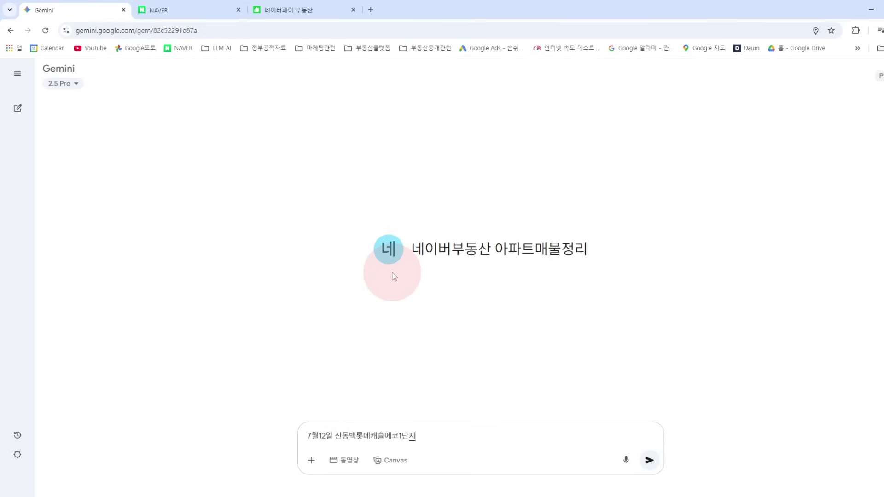
key(shift+Return)
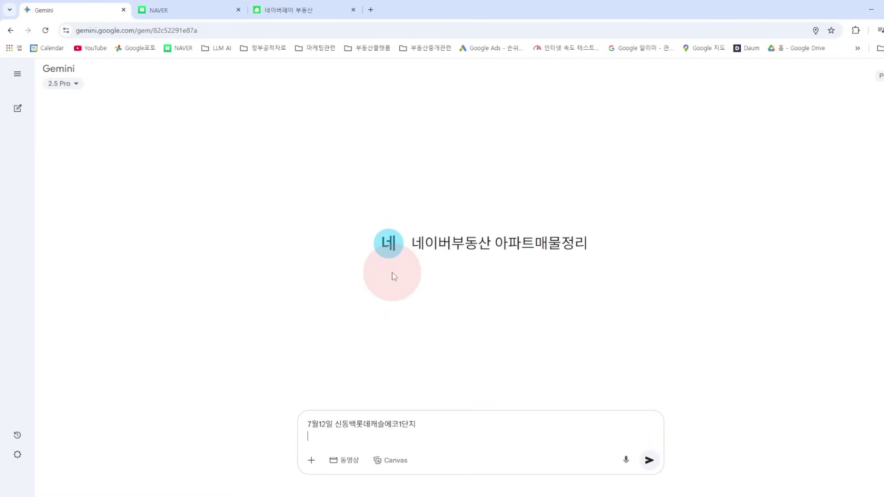
Add the listing-count line "매매148건 전세11건 월세5건" to the prompt, followed by a blank line.
text(매매)
text(148ㄱ)
text( 전ㅅ)
text(ㅔ11건 )
text(워ㄹ세)
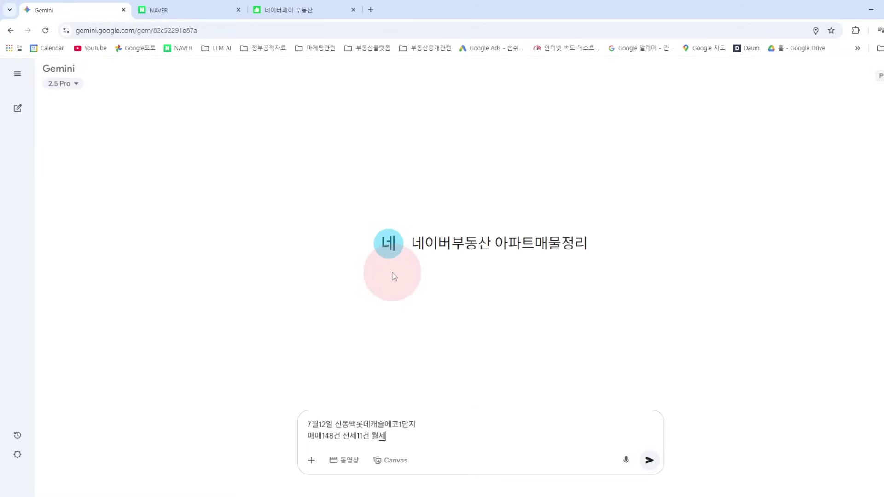
text(5거)
key(shift+Return)
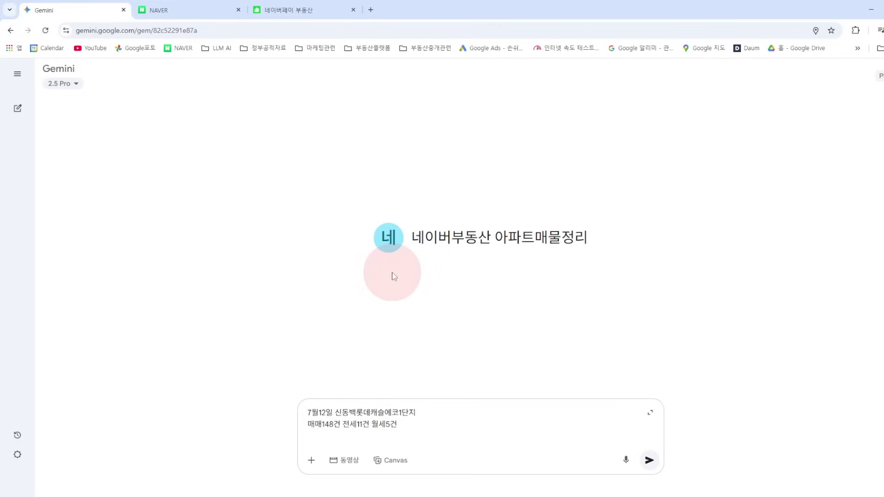
key(shift+Return)
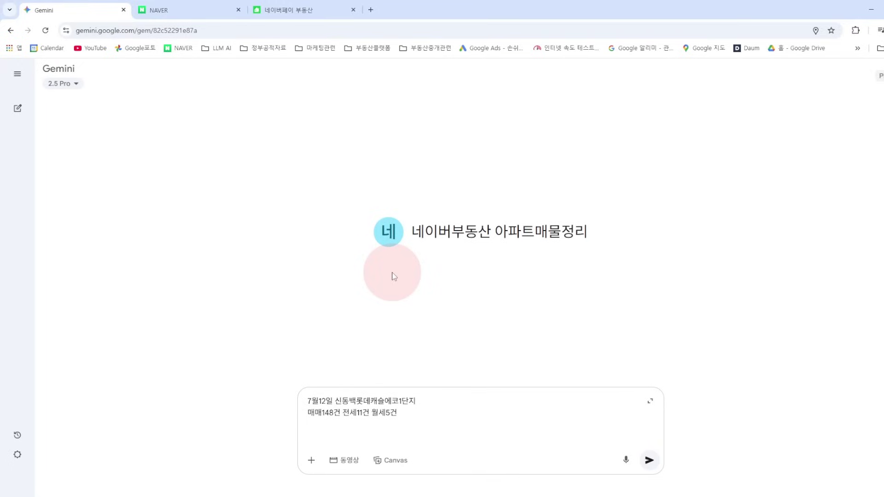
Add the heading "네이버부동산자료" to the prompt and start a new line beneath it.
text(네이버)
text(부동시)
text(자료)
key(shift+Return)
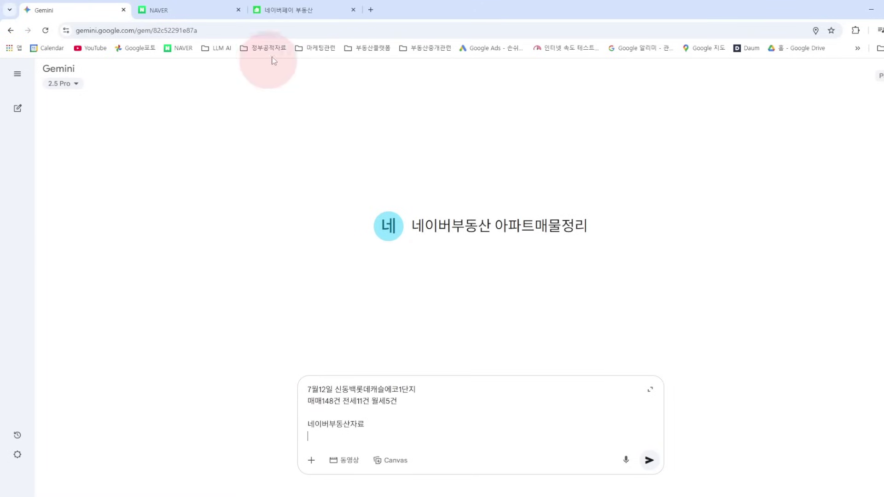
Open the 신동백롯데캐슬에코1단지 listings on Naver's real estate map and copy the complete listing list from the first entry to the last.
click(298, 14)
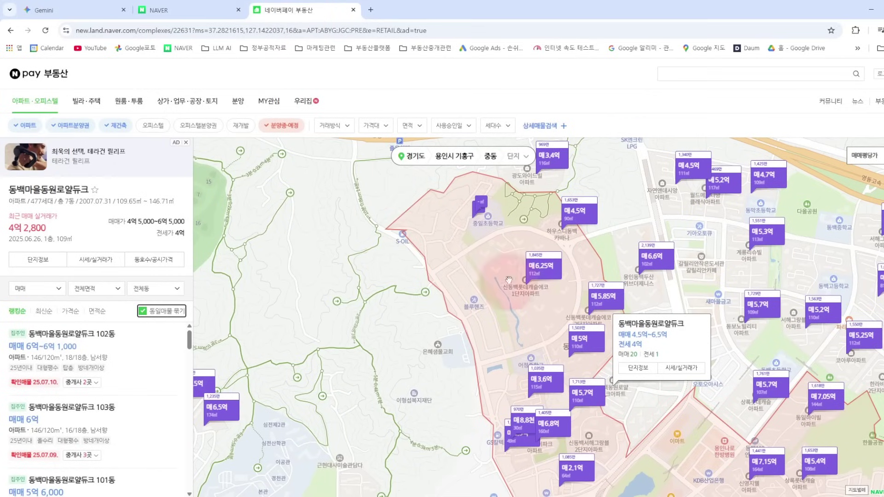
click(561, 212)
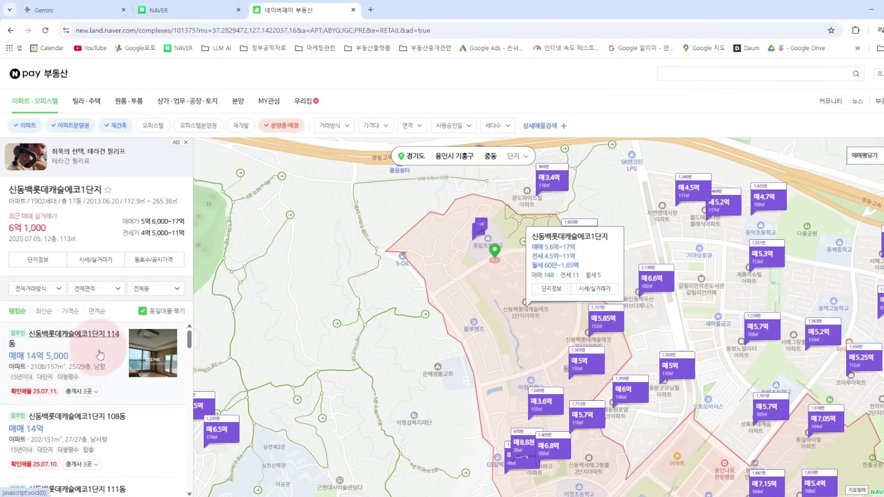
scroll(87, 382, down, 5)
scroll(87, 386, up, 5)
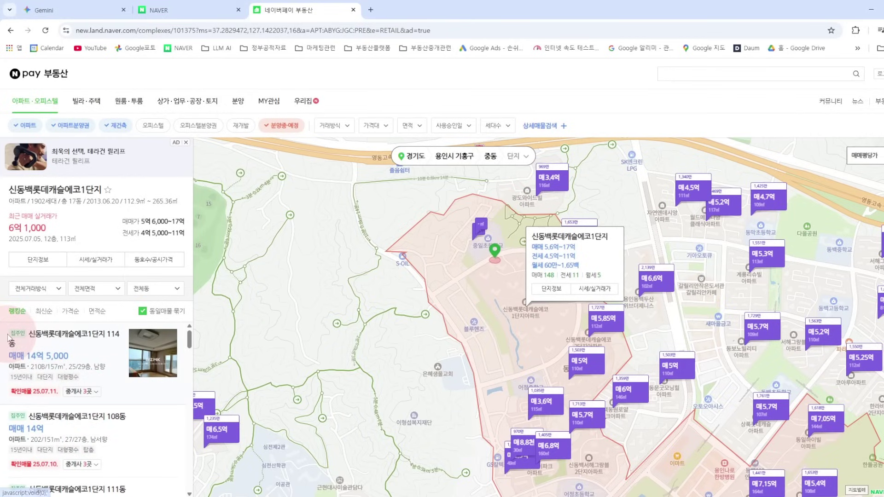
drag(8, 335, 78, 489)
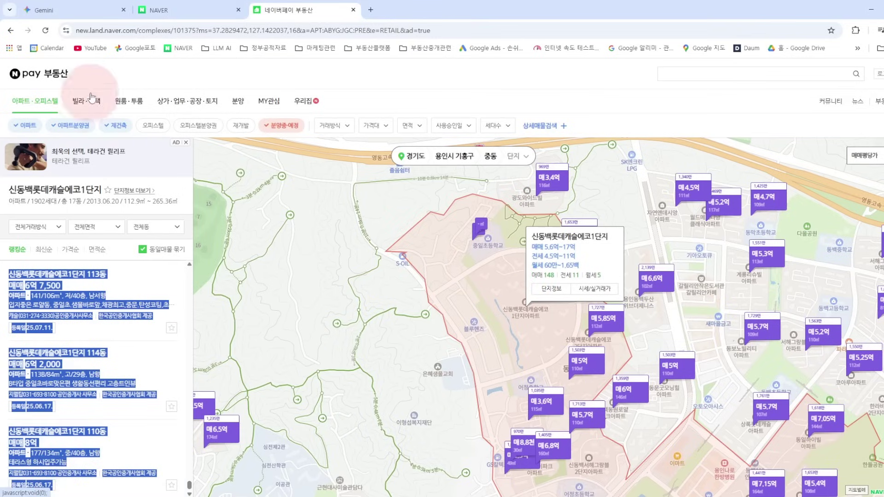
Paste the copied listings beneath the "네이버부동산자료" heading in the Gem's prompt.
click(64, 17)
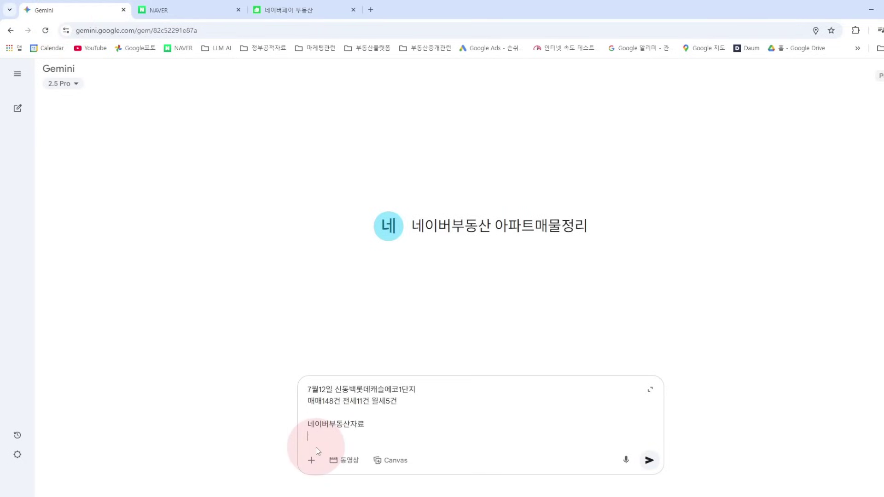
key(ctrl+v)
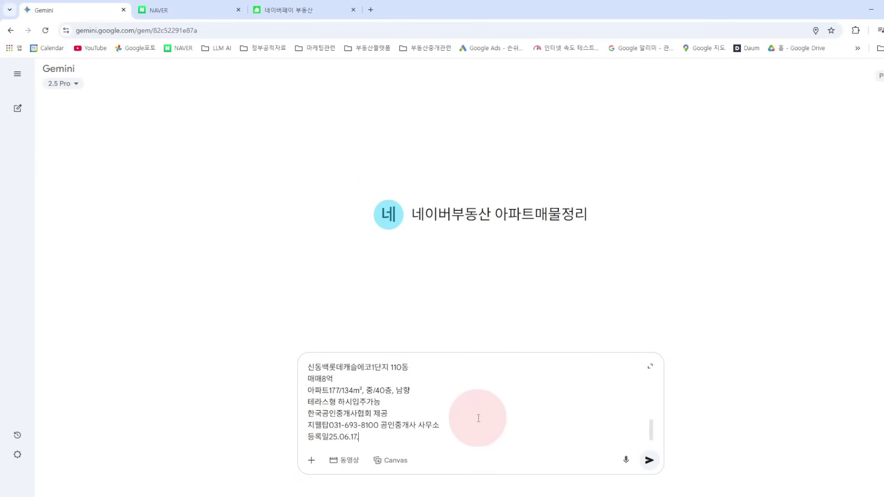
scroll(469, 418, up, 2)
scroll(469, 418, down, 2)
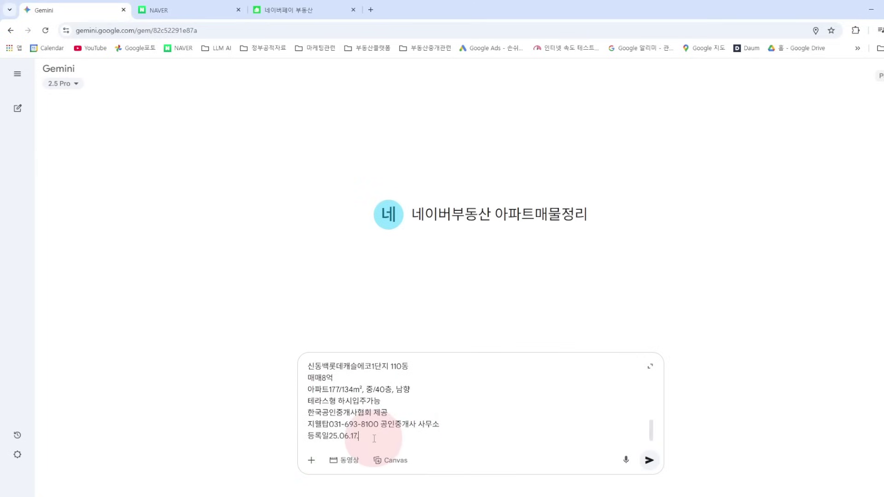
After a blank line below the pasted listings, add the verification request "금일 건수와 네이버 부동산 자료 처리건수 같음을 검증해주고,".
key(shift+Return)
key(shift+Return)
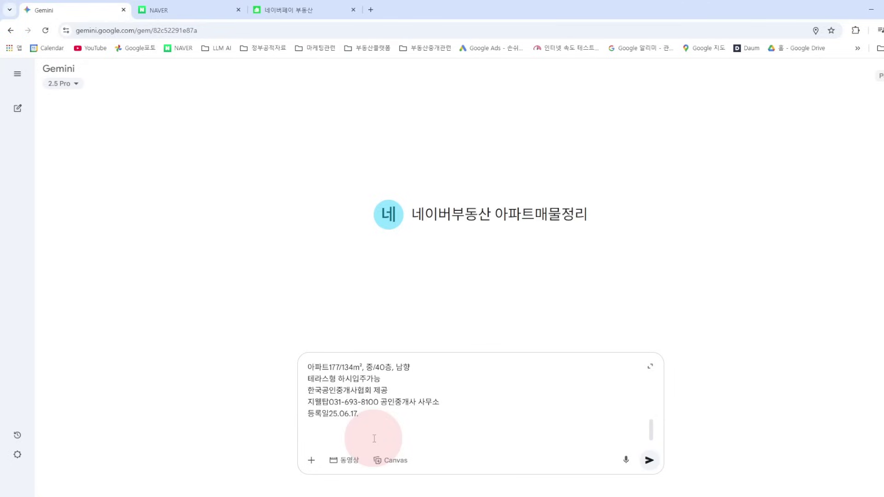
text(금월)
text( 건수와)
text( 네이버)
text( 부동산 조)
key(BackSpace)
text(자료)
text( 처리건수 ㄱ)
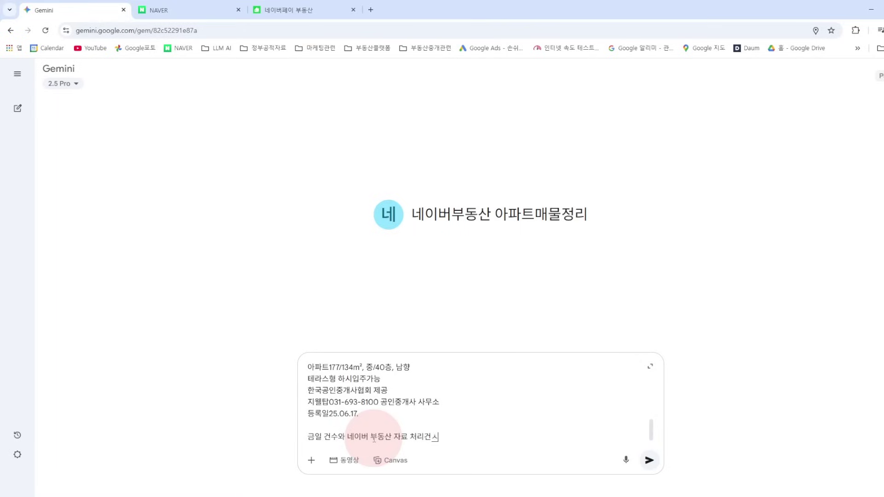
text(음)
text(을 검지)
text(증해주고,)
Complete the request with "요청사항대로 구글시트 정리와 데이터 분석 해줘" and submit the prompt.
text( 요청사항ㄷ)
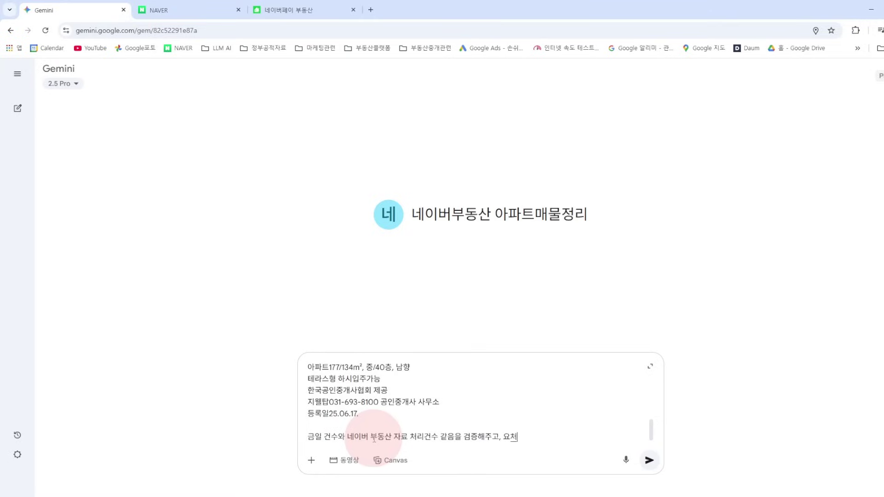
text(대로 구글시틍)
text(왜)
key(BackSpace)
key(BackSpace)
text(트 정리와)
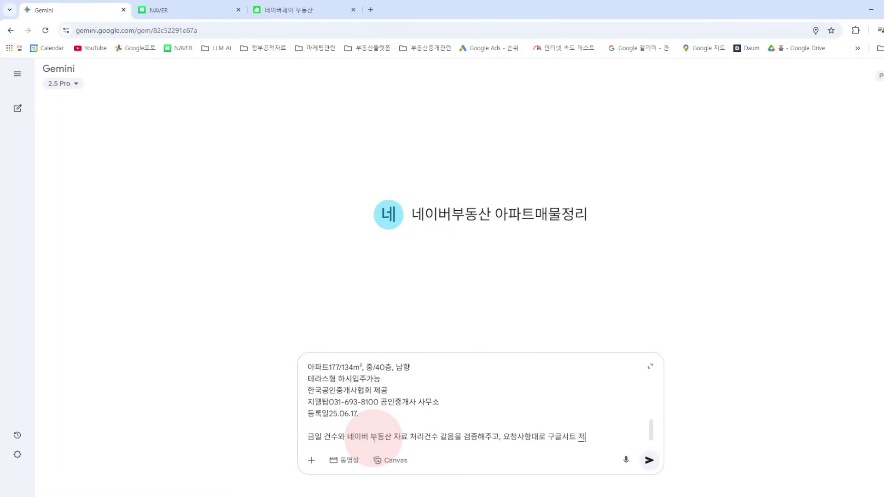
text( 데)
text(이터 뷰)
text(석 해주)
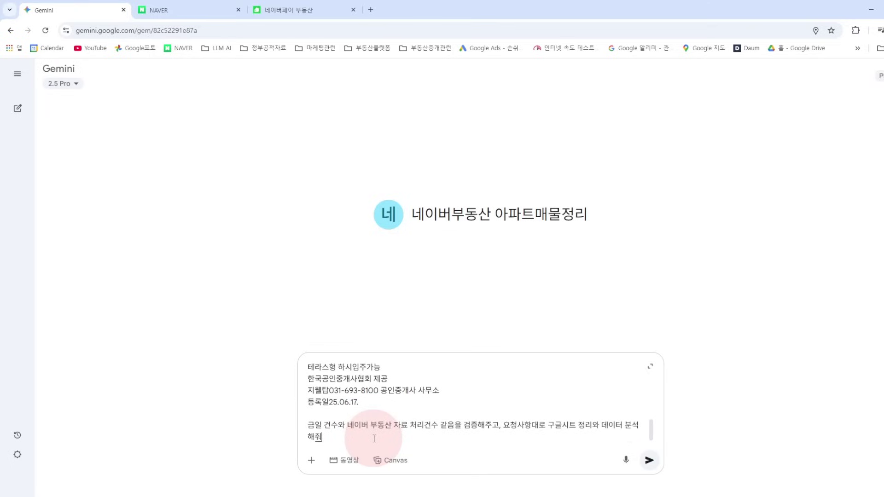
key(Return)
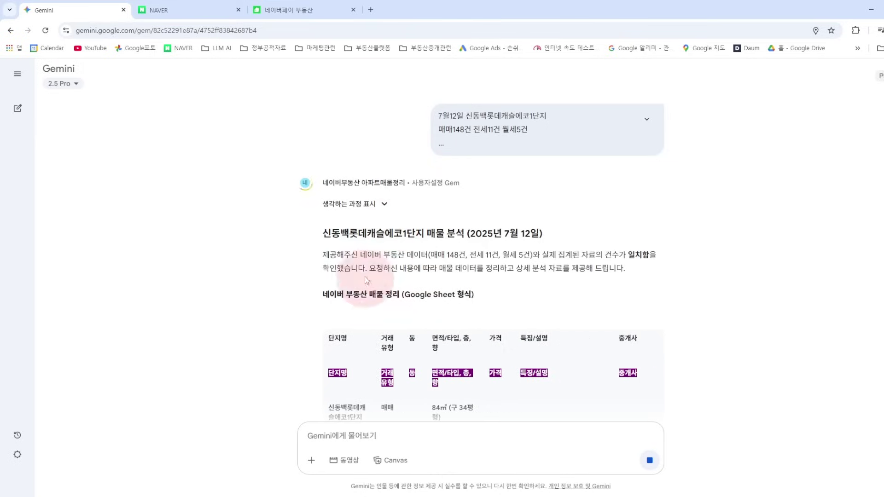
Check the response's opening sentence comparing the supplied 매매, 전세 and 월세 counts with the compiled data.
drag(437, 255, 559, 255)
drag(500, 256, 631, 260)
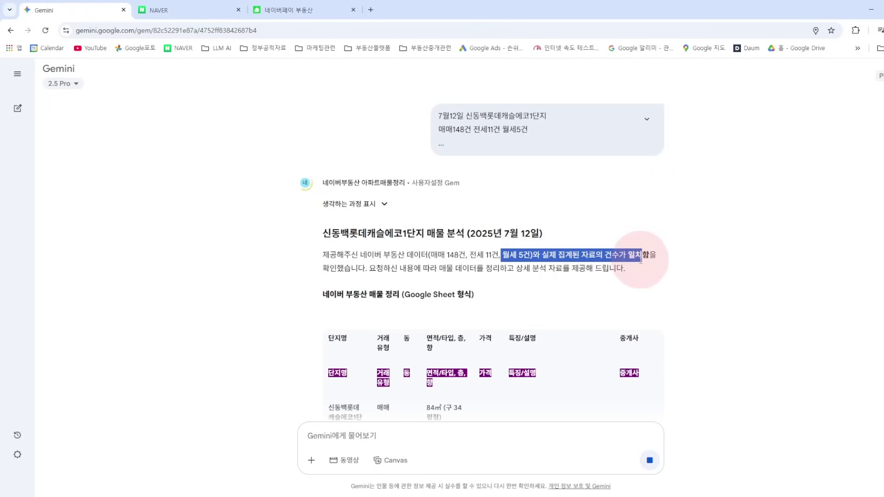
click(335, 266)
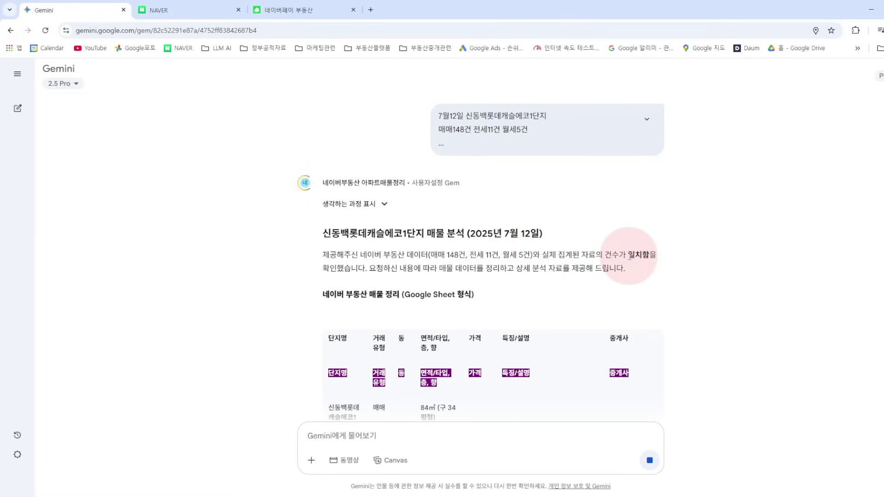
drag(501, 255, 643, 255)
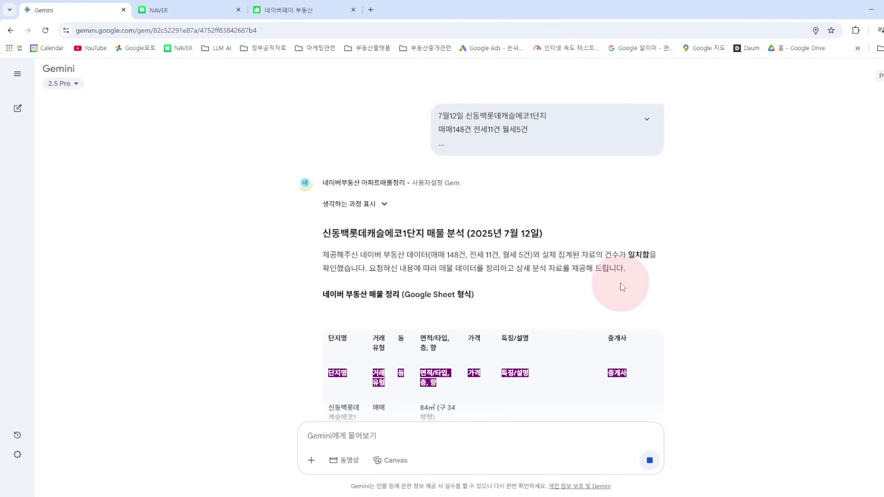
scroll(594, 286, down, 5)
scroll(726, 256, up, 5)
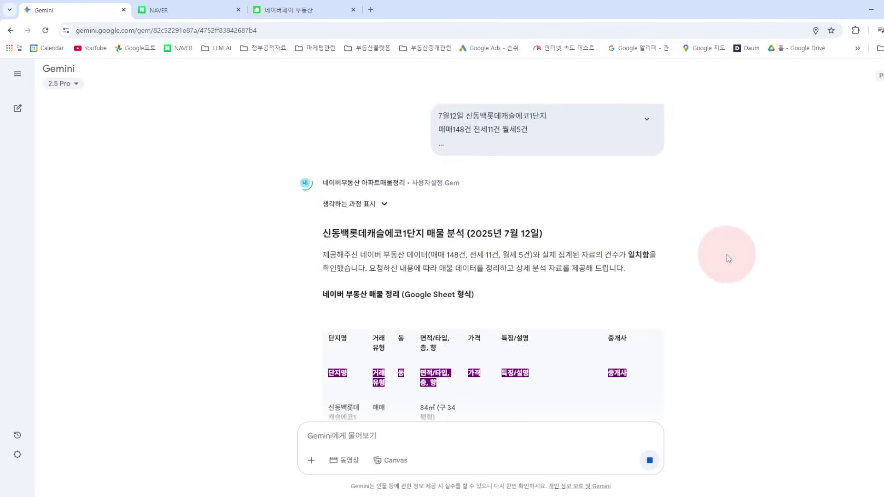
scroll(721, 256, down, 2)
scroll(712, 265, up, 2)
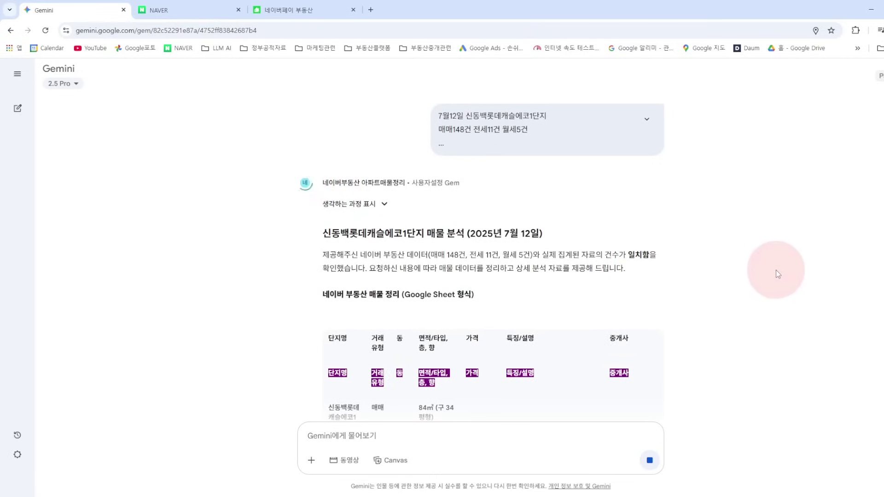
Look through the listing table while the response is still being generated, checking buildings, prices, descriptions and agencies.
scroll(782, 267, down, 4)
scroll(782, 265, down, 7)
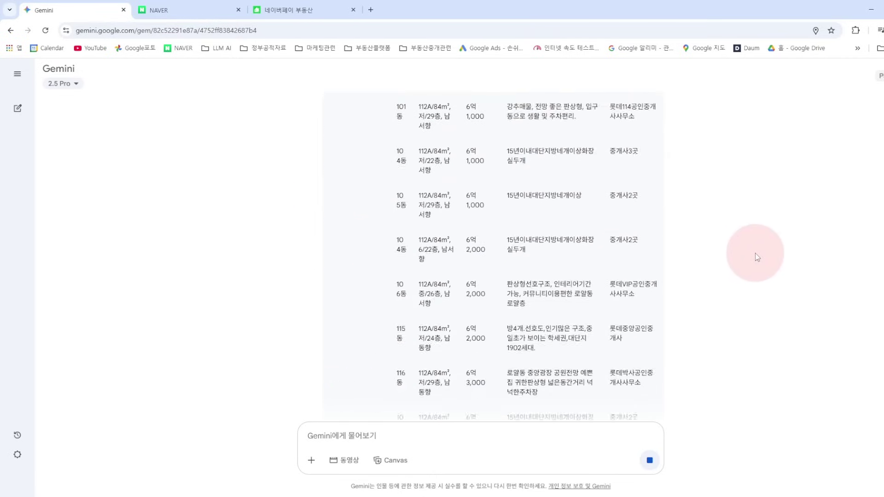
scroll(754, 254, down, 5)
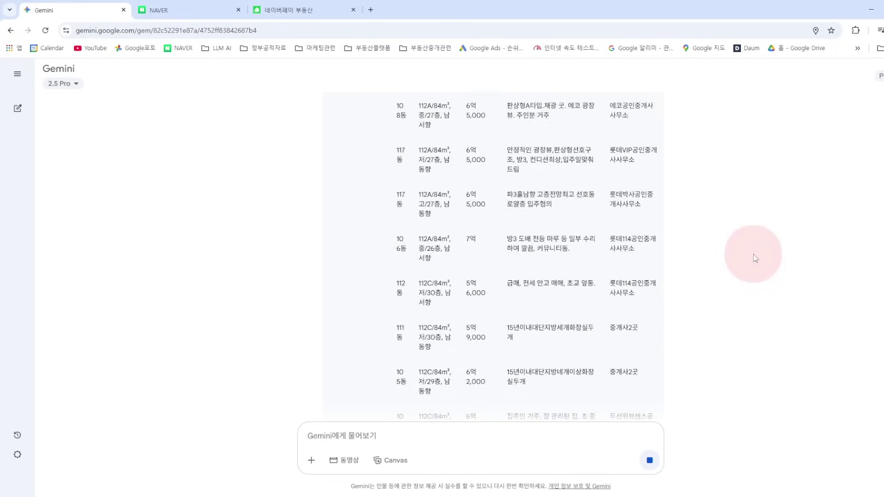
scroll(648, 288, down, 10)
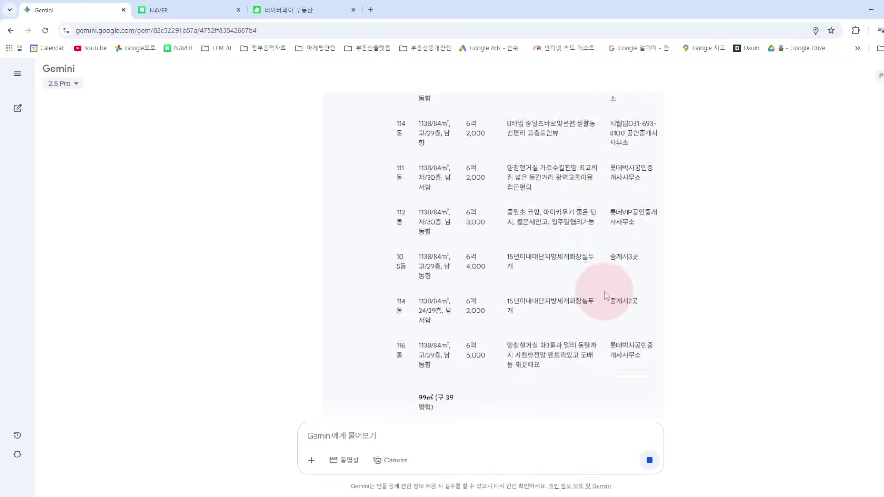
scroll(602, 297, down, 10)
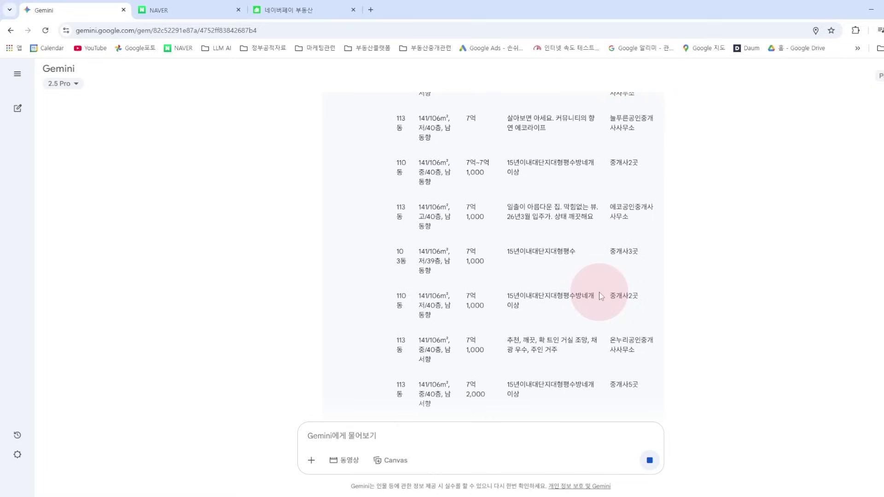
scroll(601, 296, down, 10)
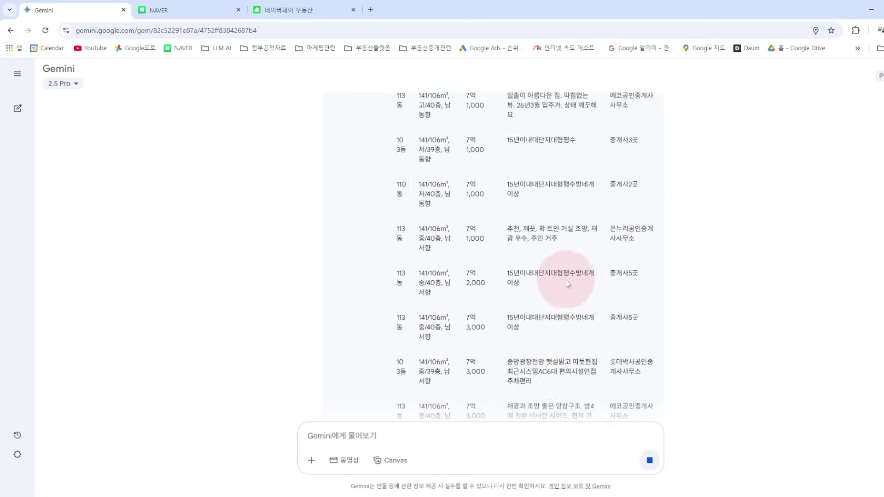
scroll(479, 230, down, 10)
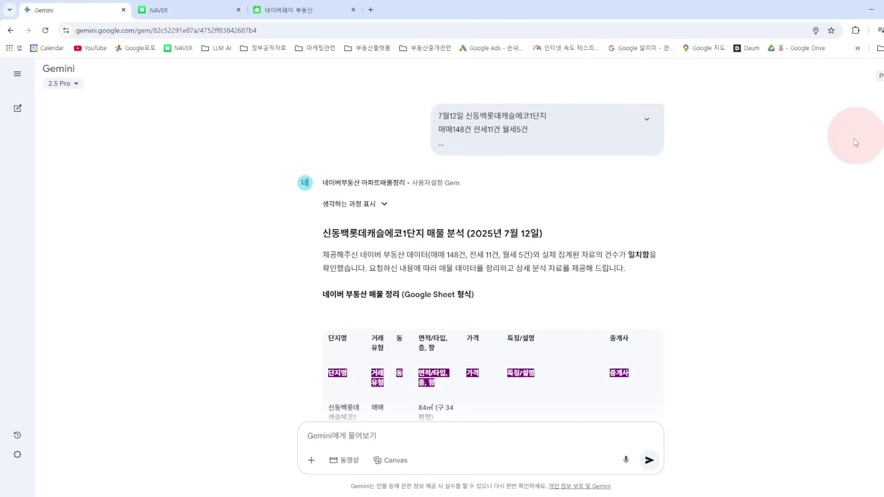
Review the finished listing table from its header rows through the 84㎡, 99㎡ and 106㎡ sale groups.
scroll(748, 260, down, 1)
scroll(747, 256, down, 15)
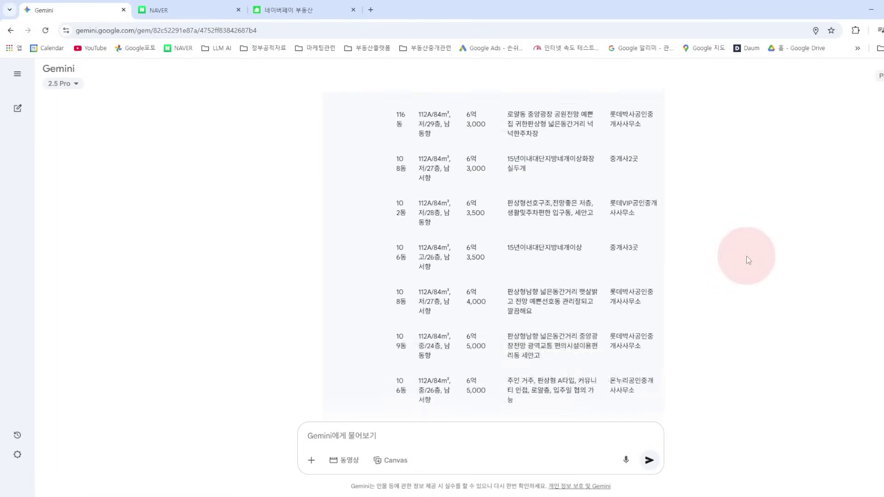
scroll(746, 255, up, 15)
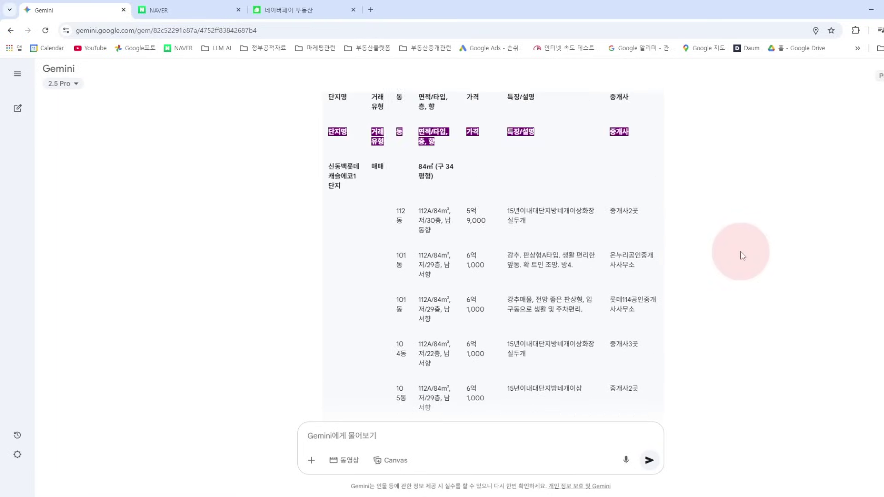
scroll(742, 255, down, 3)
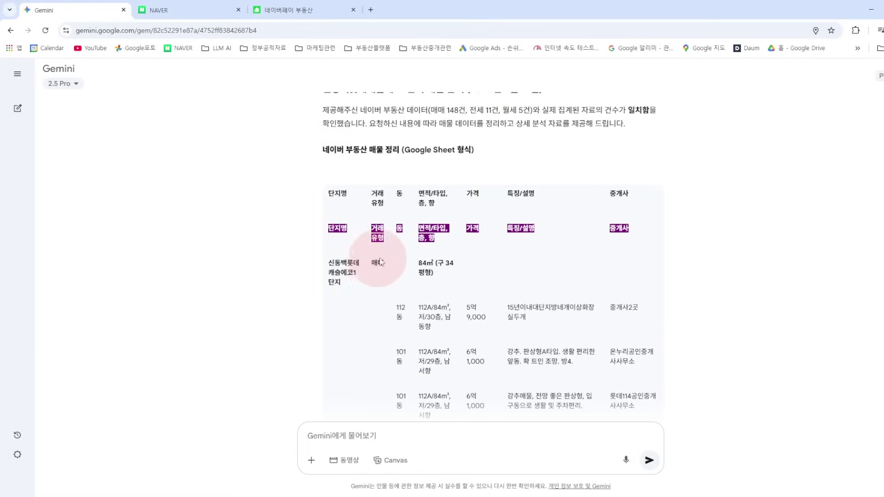
scroll(458, 260, down, 6)
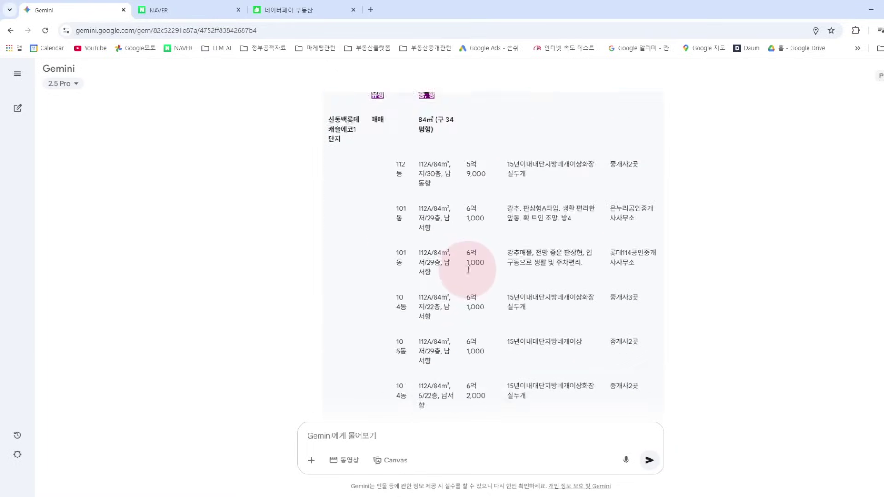
scroll(470, 268, down, 8)
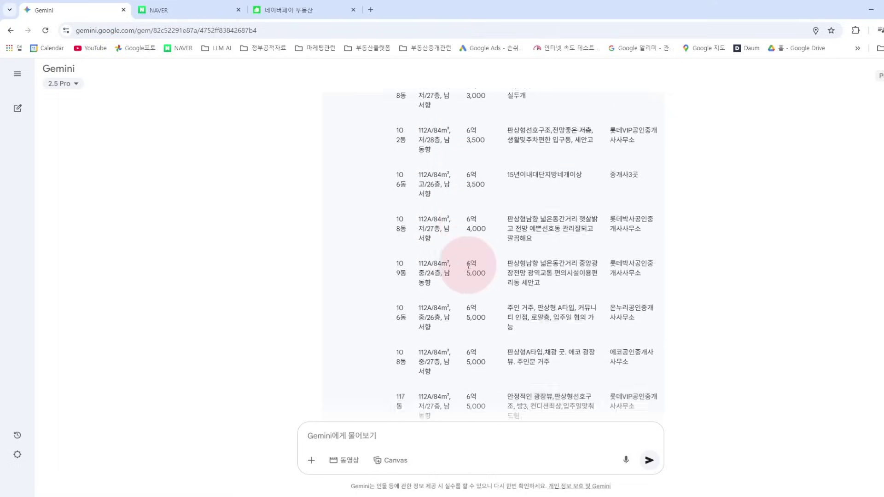
scroll(468, 266, down, 10)
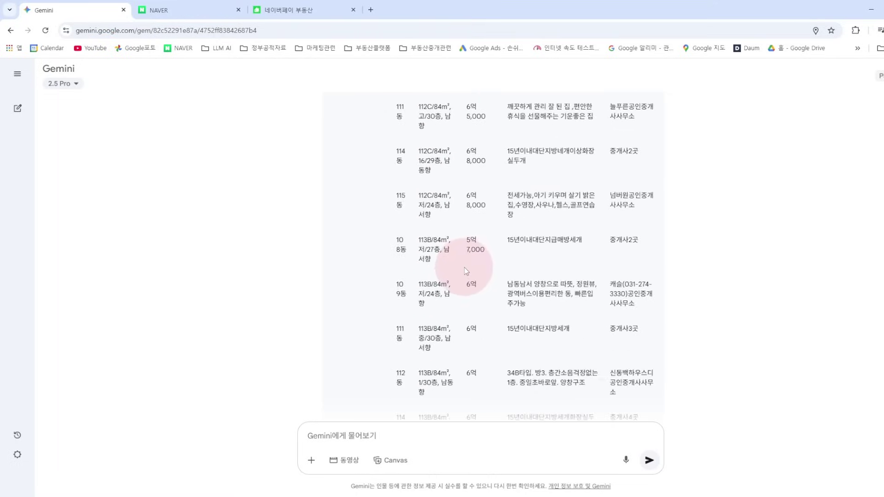
scroll(464, 270, down, 10)
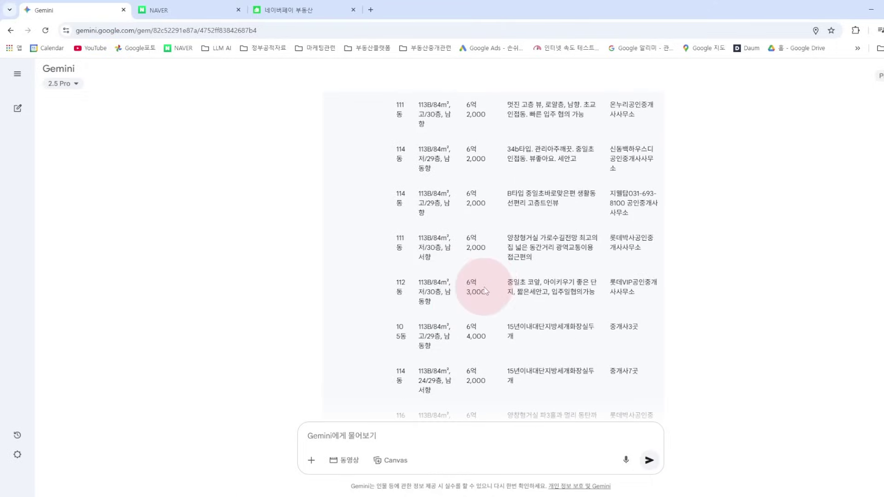
scroll(483, 292, down, 3)
scroll(479, 292, up, 3)
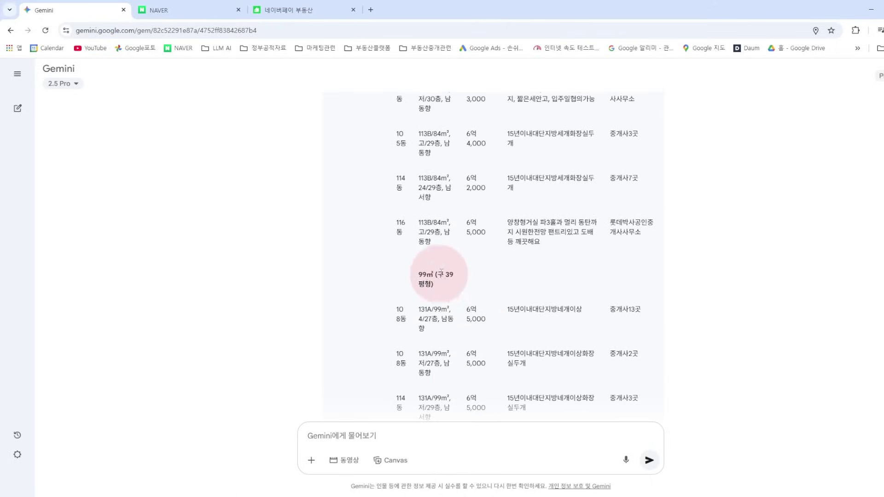
scroll(428, 276, down, 10)
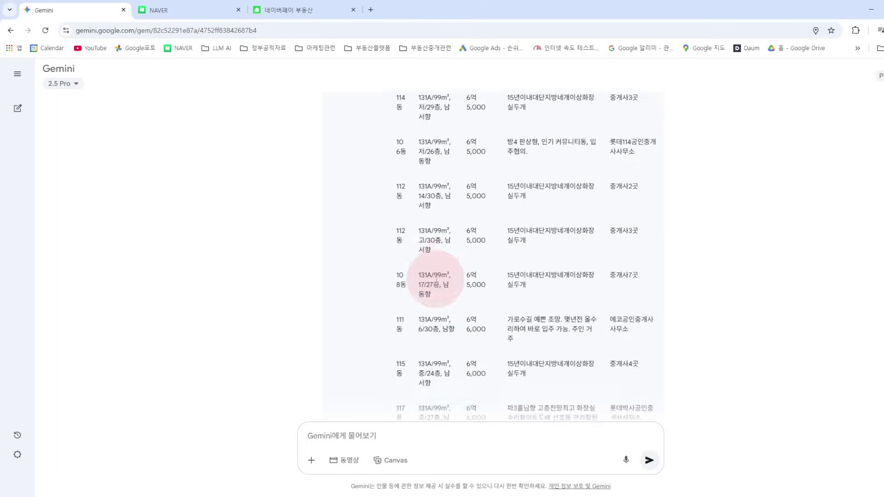
scroll(435, 279, down, 6)
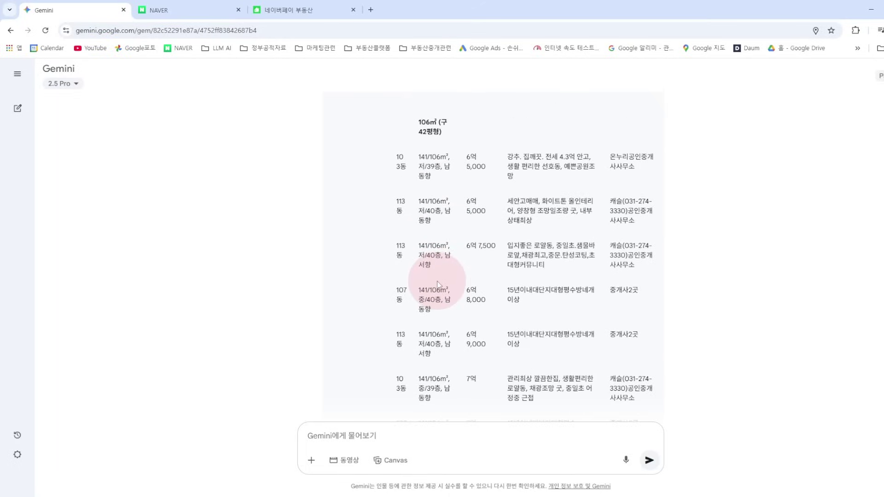
scroll(440, 272, up, 3)
scroll(451, 237, down, 3)
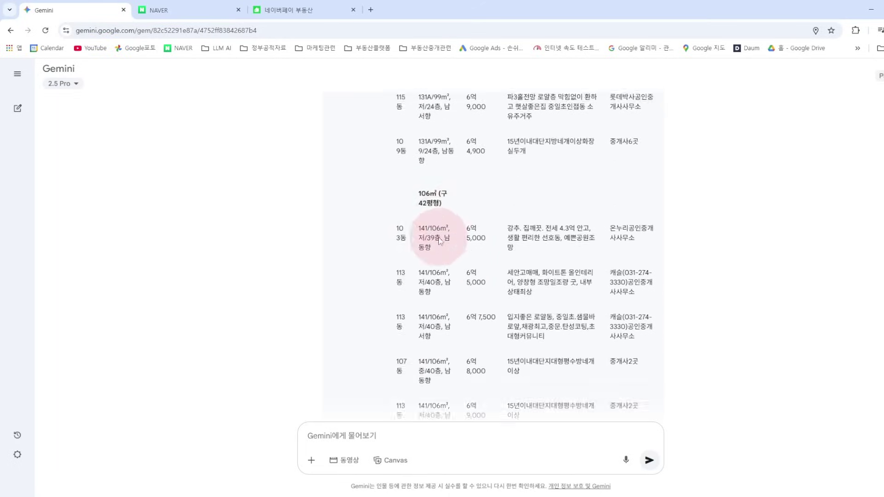
Review the remaining 매매 rows of the listing table, from the 106㎡ group through the 129㎡, 134㎡ and larger groups.
scroll(441, 237, down, 10)
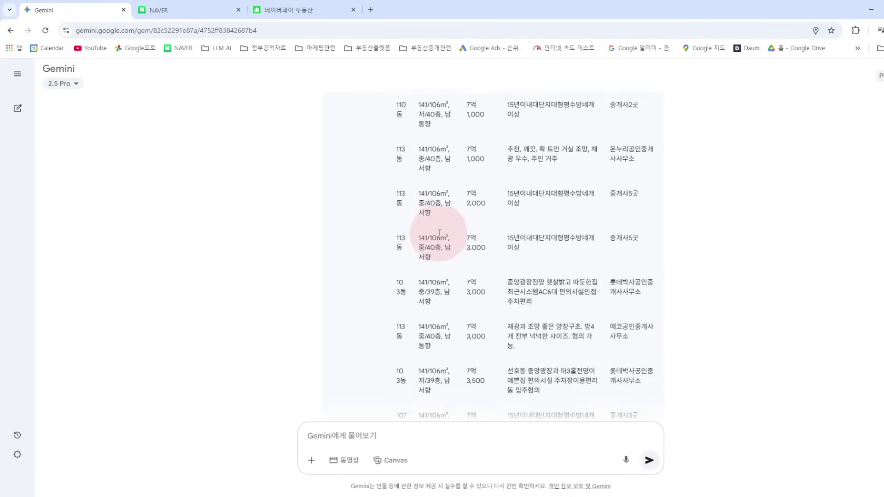
scroll(439, 233, down, 8)
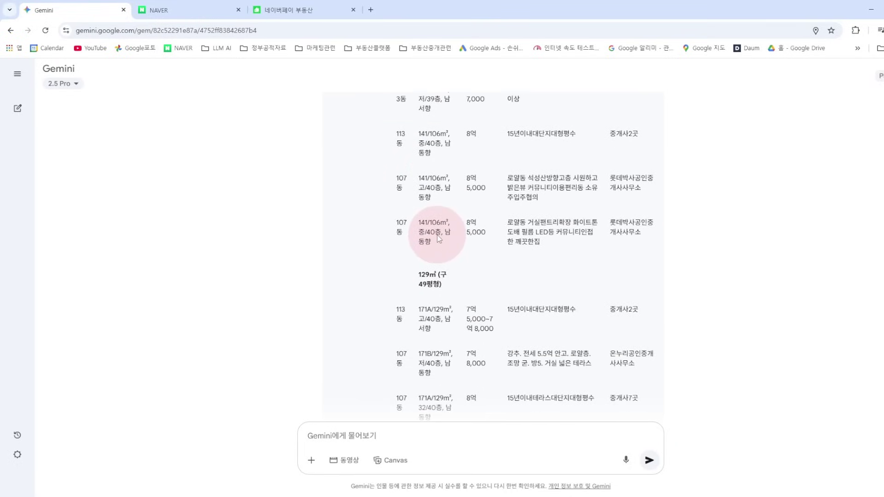
scroll(446, 248, down, 10)
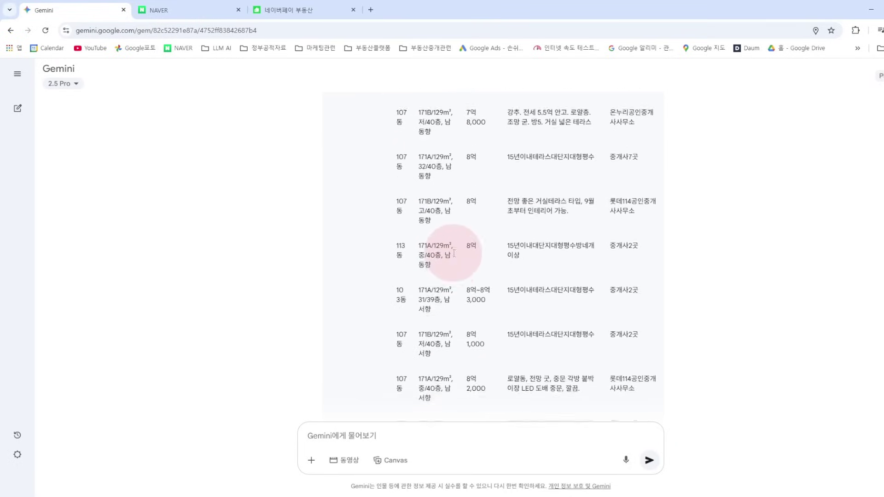
scroll(448, 256, down, 10)
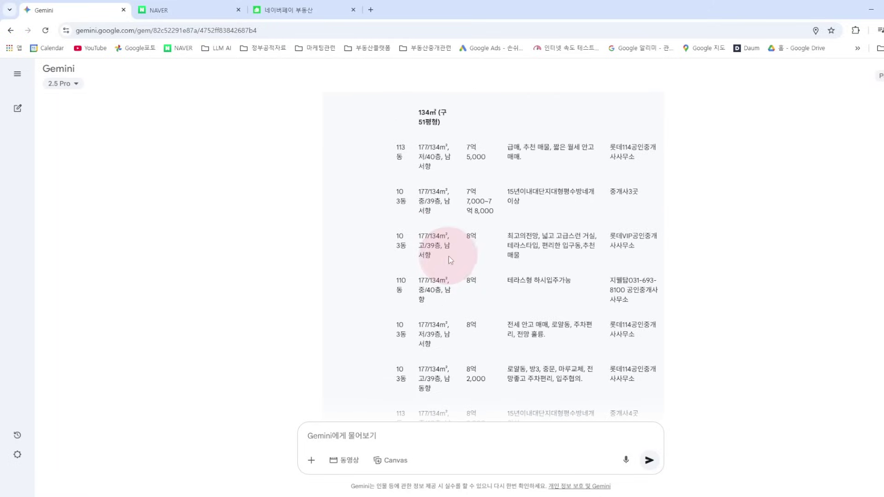
scroll(426, 210, down, 12)
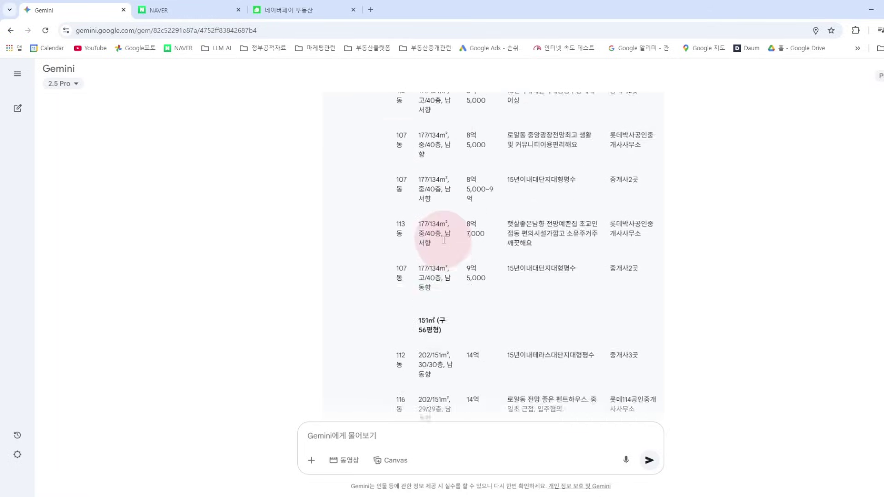
scroll(446, 251, up, 3)
scroll(444, 241, down, 2)
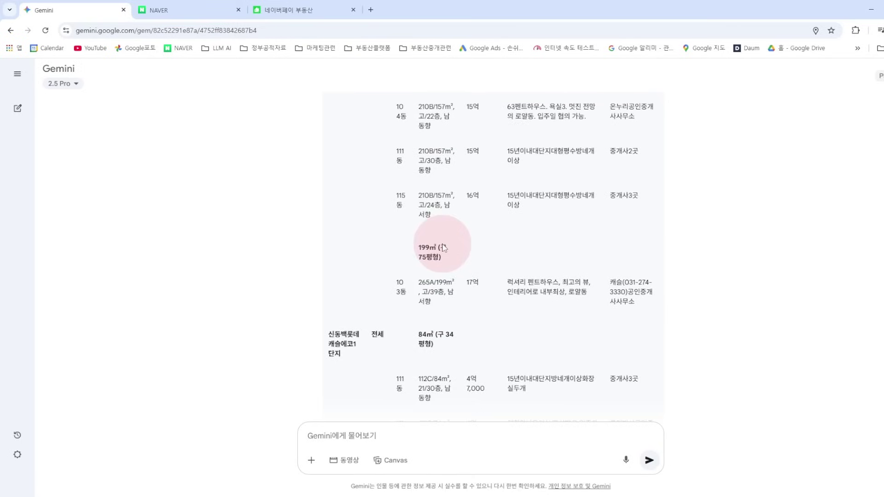
Check the 전세 and 월세 groups of the listing table down to its final row.
scroll(416, 287, down, 2)
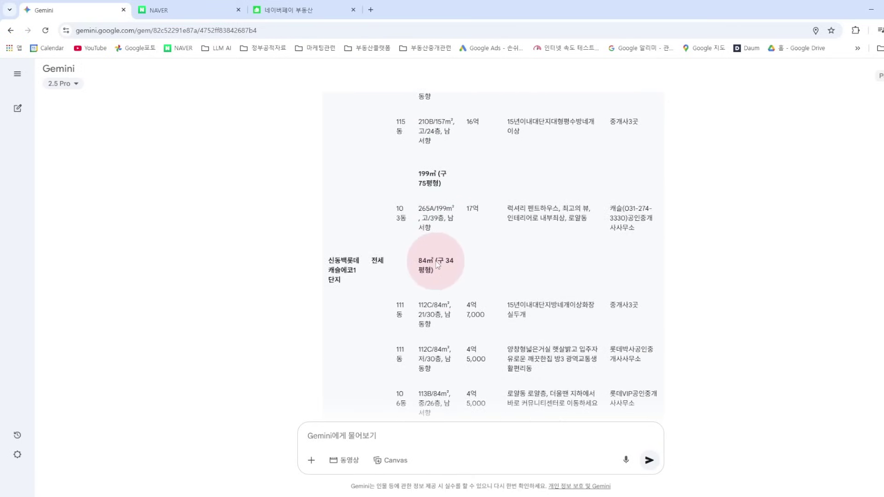
scroll(437, 276, up, 2)
scroll(448, 287, down, 15)
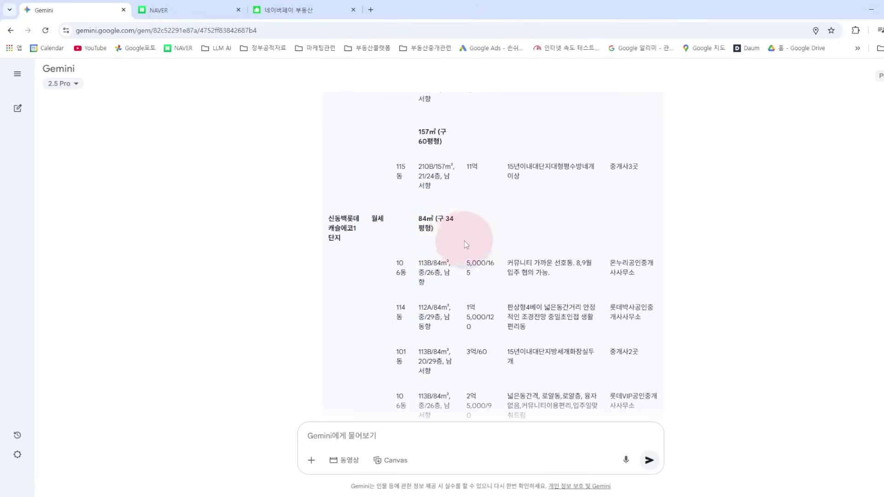
scroll(465, 243, down, 4)
scroll(446, 258, down, 5)
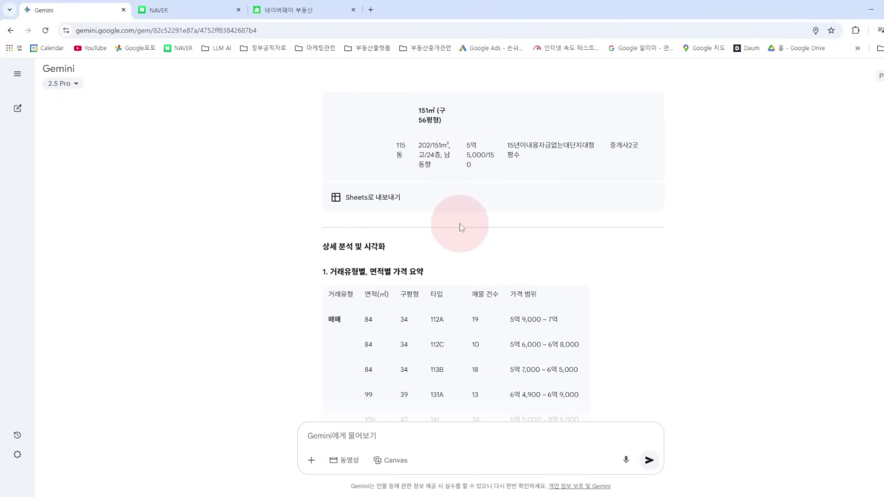
Examine the price summary by transaction type and area, and the 매물 증감 현황 table in the detailed analysis.
scroll(474, 336, down, 1)
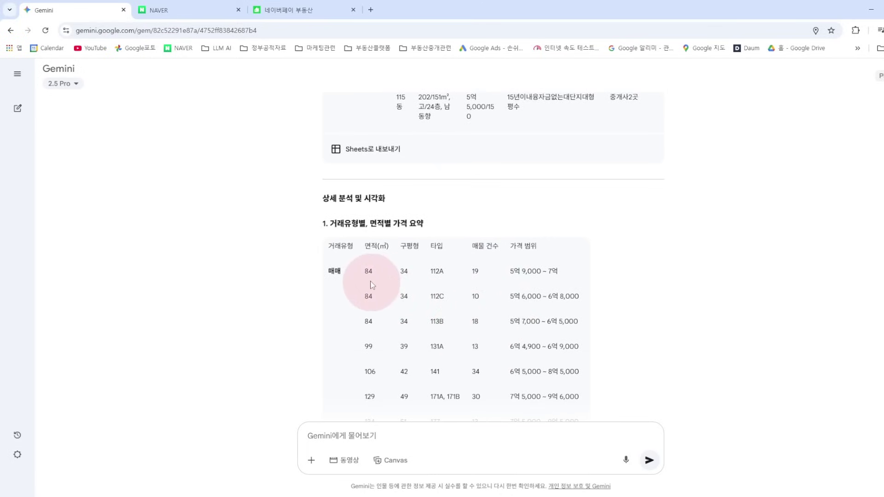
scroll(558, 273, down, 12)
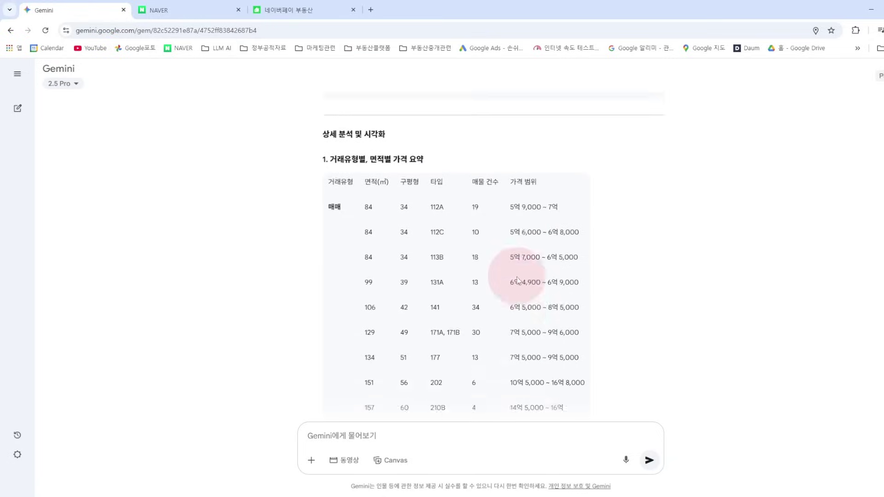
scroll(515, 289, down, 1)
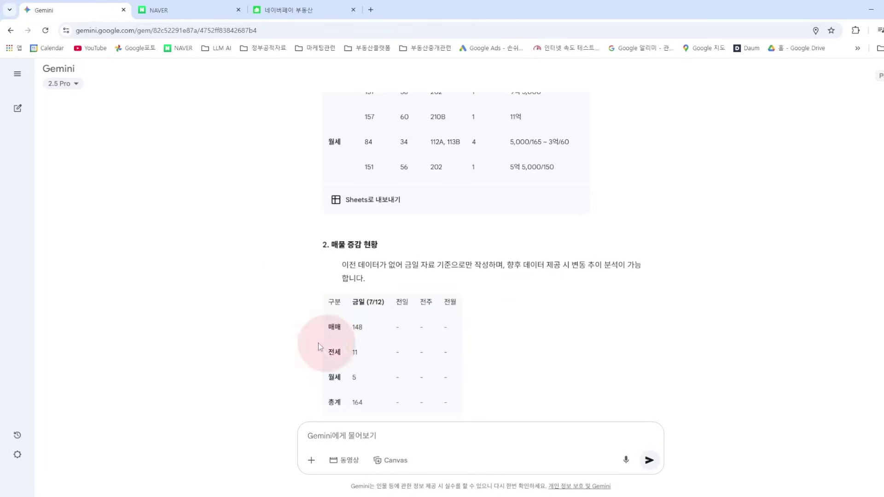
scroll(435, 256, down, 2)
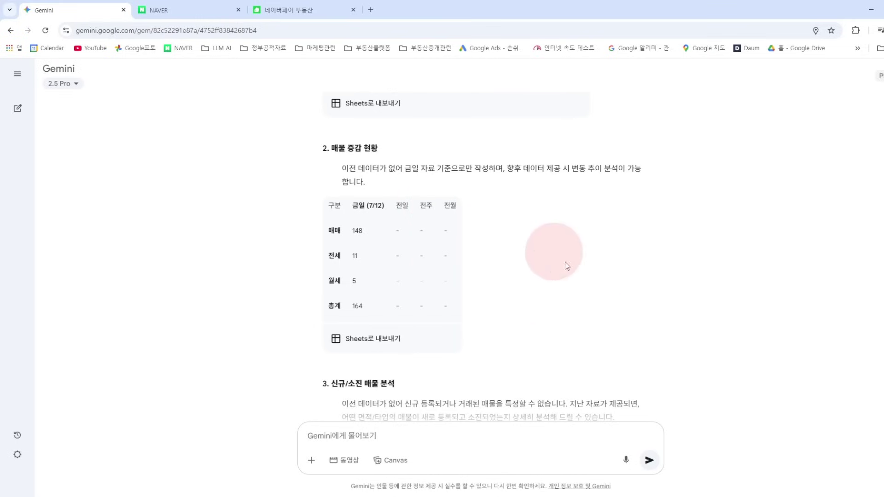
scroll(516, 304, down, 1)
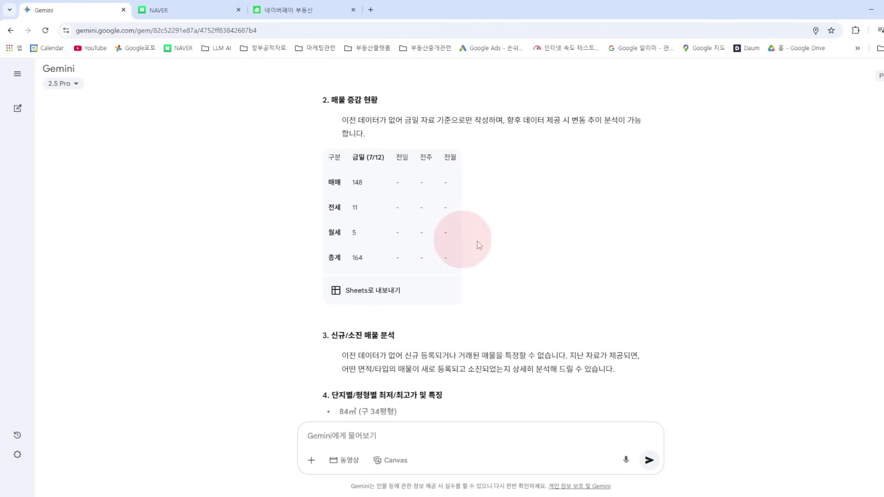
Read the 신규/소진 매물 분석 section, highlighting its sentences on missing earlier data and on newly registered or sold listings.
scroll(561, 252, down, 1)
scroll(721, 272, down, 1)
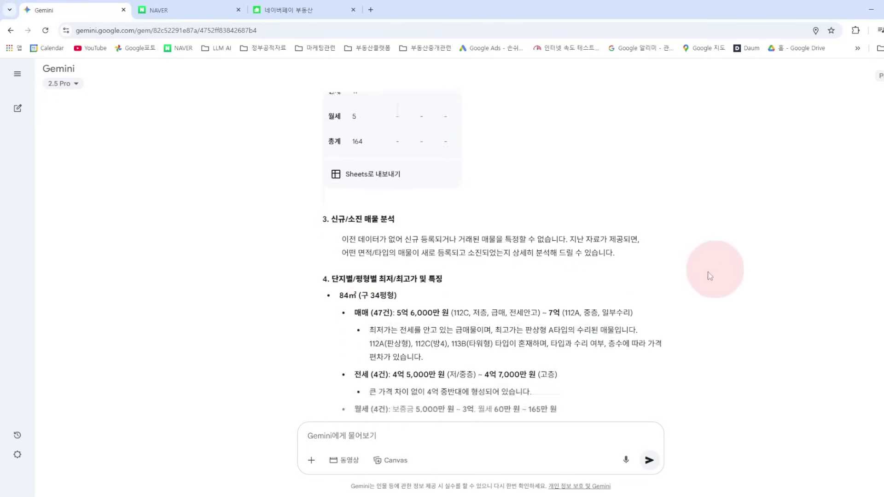
scroll(721, 272, down, 1)
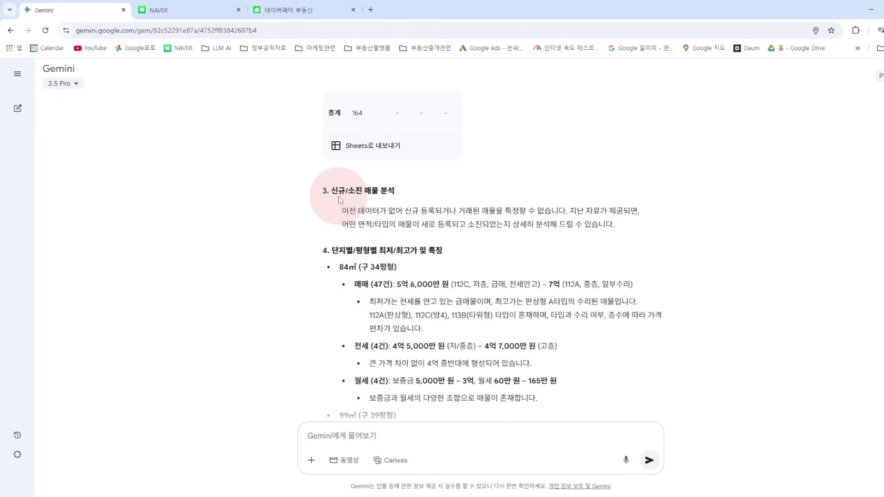
drag(332, 191, 365, 191)
click(518, 177)
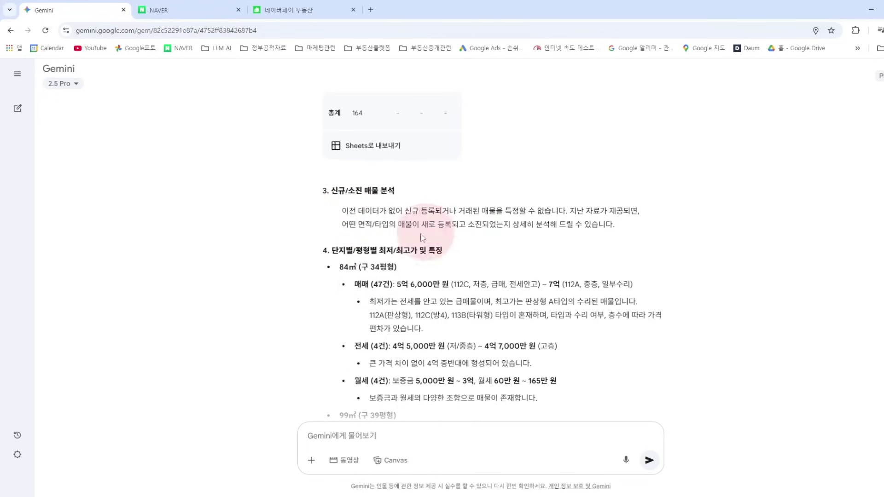
drag(419, 210, 599, 210)
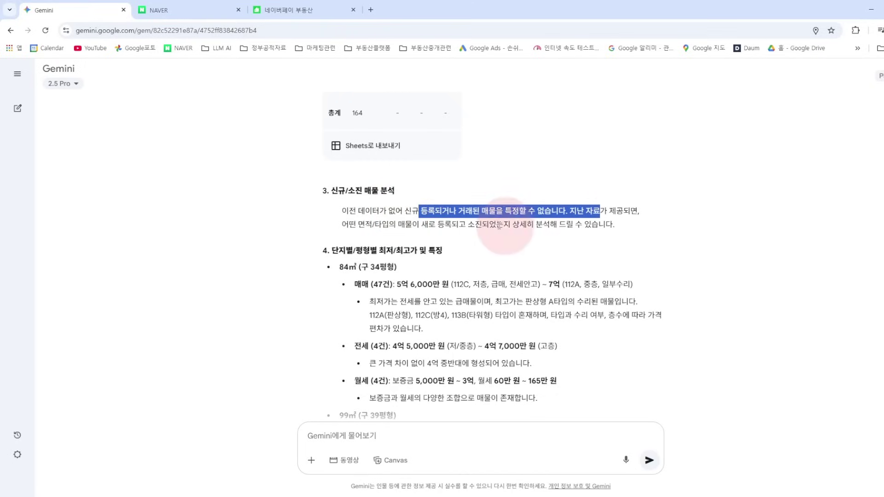
drag(406, 225, 508, 225)
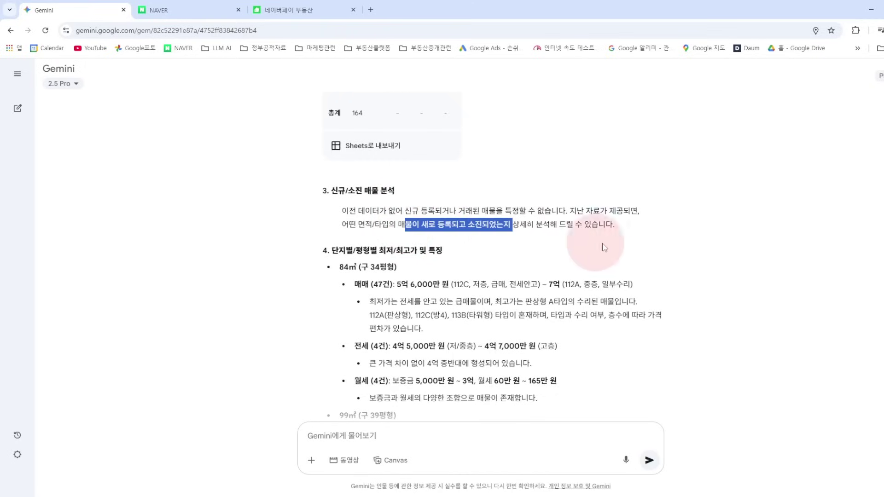
click(670, 259)
drag(452, 224, 605, 234)
click(637, 227)
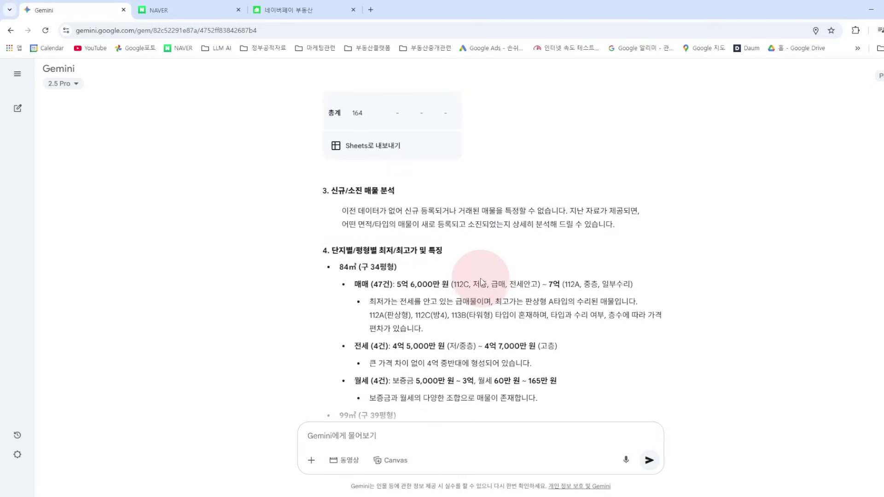
Look through the 단지별/평형별 최저/최고가 및 특징 section from the 84㎡ group to the large units.
scroll(487, 267, down, 2)
scroll(454, 232, down, 3)
scroll(453, 221, up, 1)
scroll(473, 234, down, 1)
scroll(473, 234, down, 6)
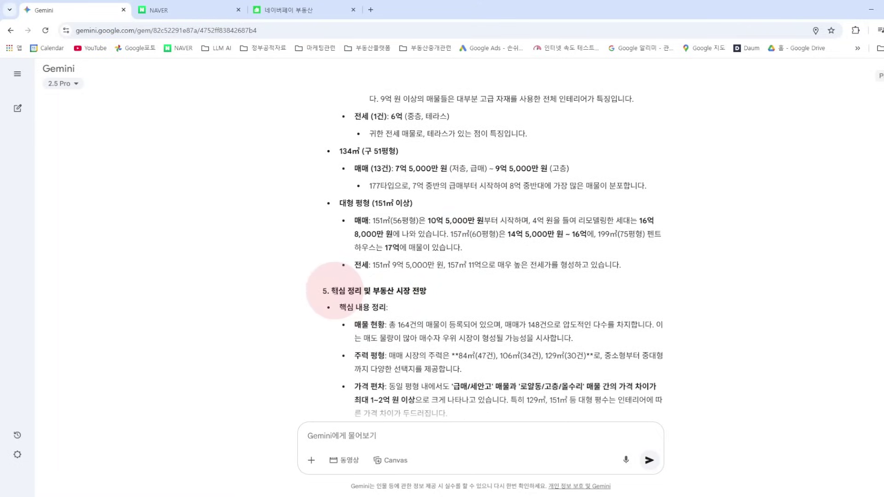
Read the 핵심 정리 및 부동산 시장 전망 section, highlighting the 매물 현황, 주력 평형 and 가격 편차 points, through 앞으로의 전망.
drag(335, 290, 446, 294)
scroll(505, 299, down, 2)
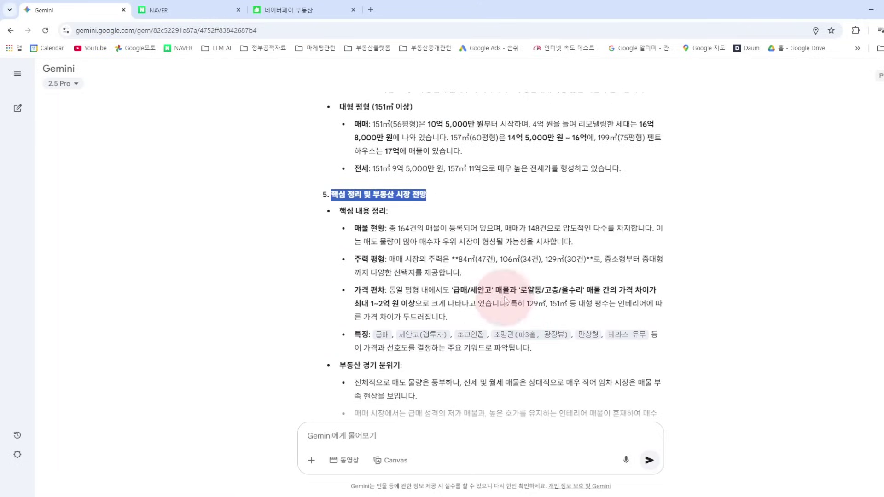
drag(510, 231, 598, 242)
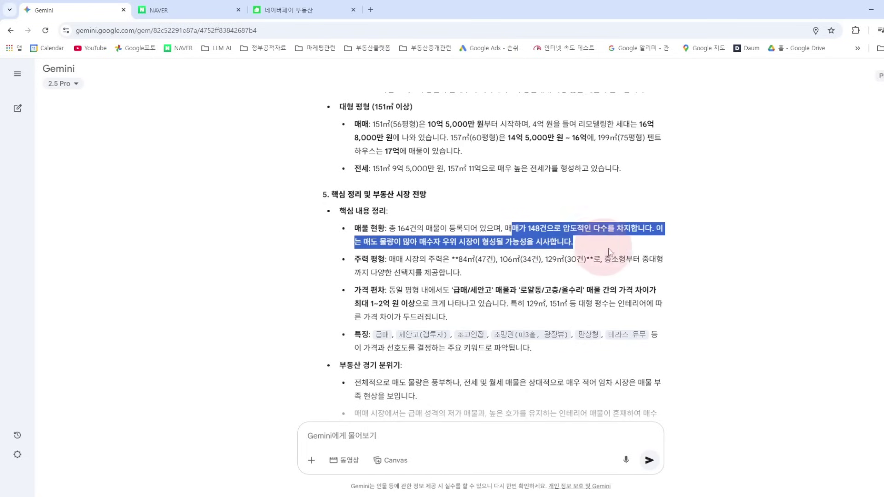
click(431, 244)
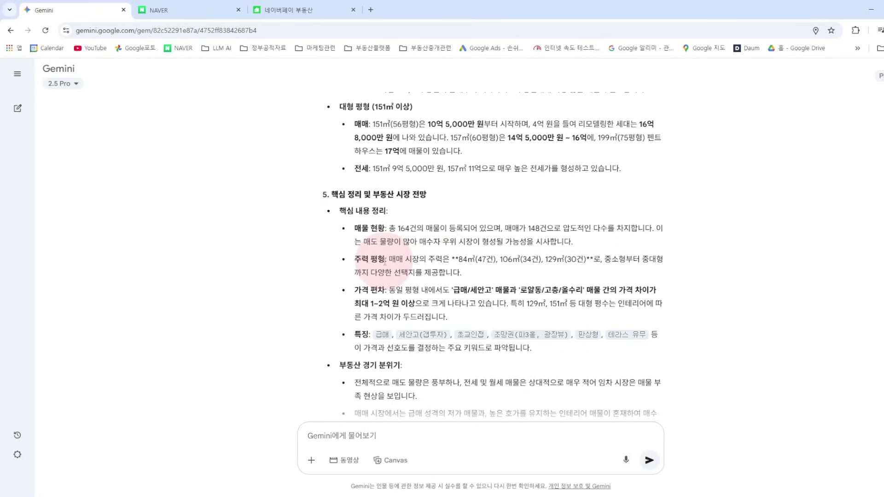
drag(420, 259, 556, 260)
scroll(532, 286, down, 1)
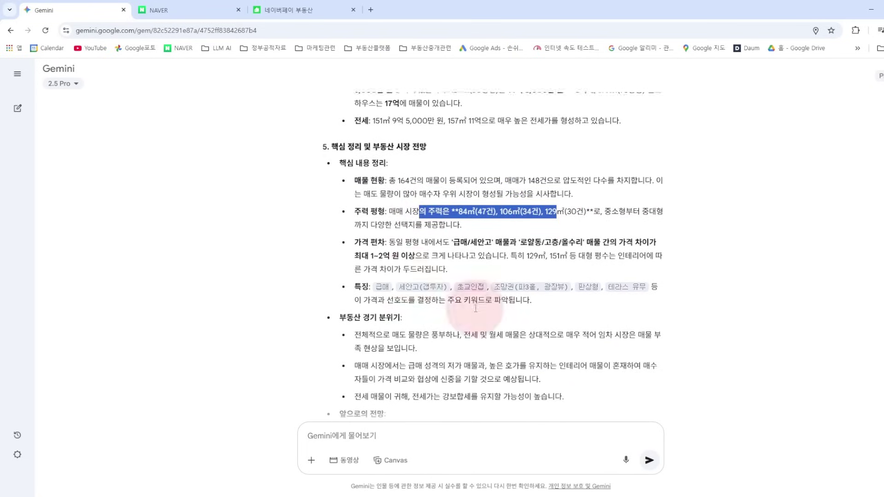
drag(362, 242, 463, 277)
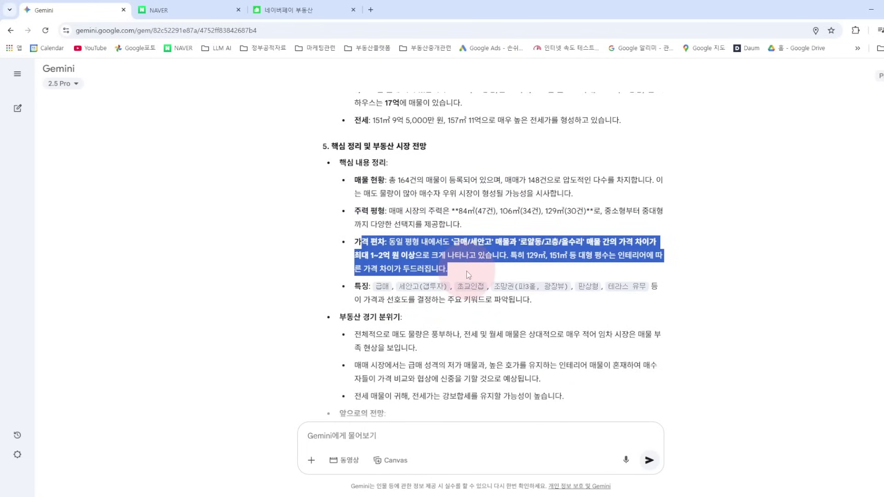
click(763, 290)
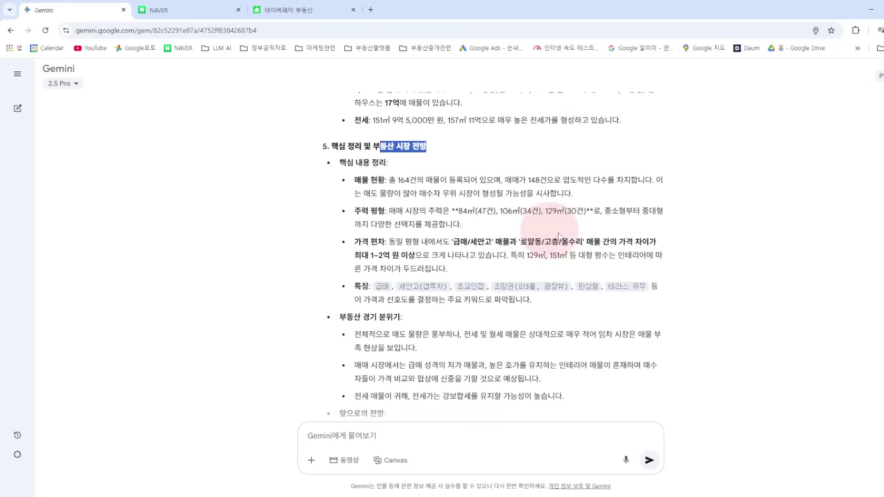
scroll(577, 272, down, 3)
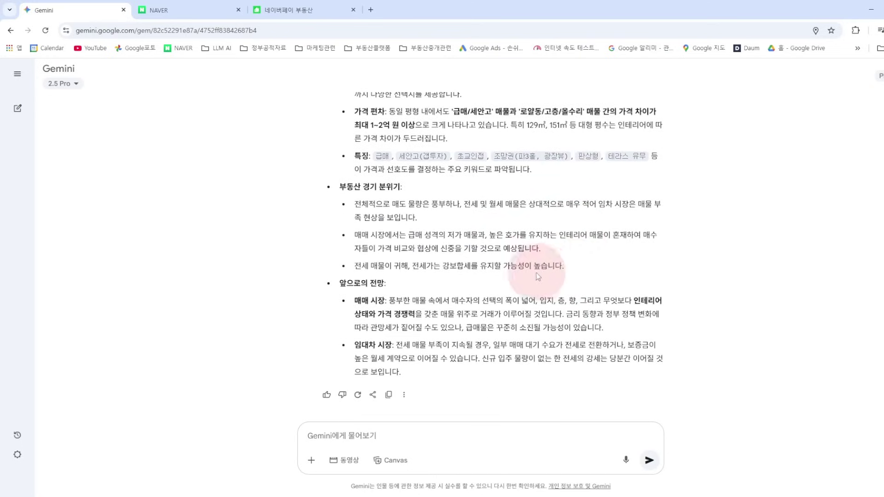
Go back over the analysis sections and the large-unit 매매, 전세 and 월세 rows of the listing table.
scroll(536, 272, up, 10)
scroll(547, 299, up, 7)
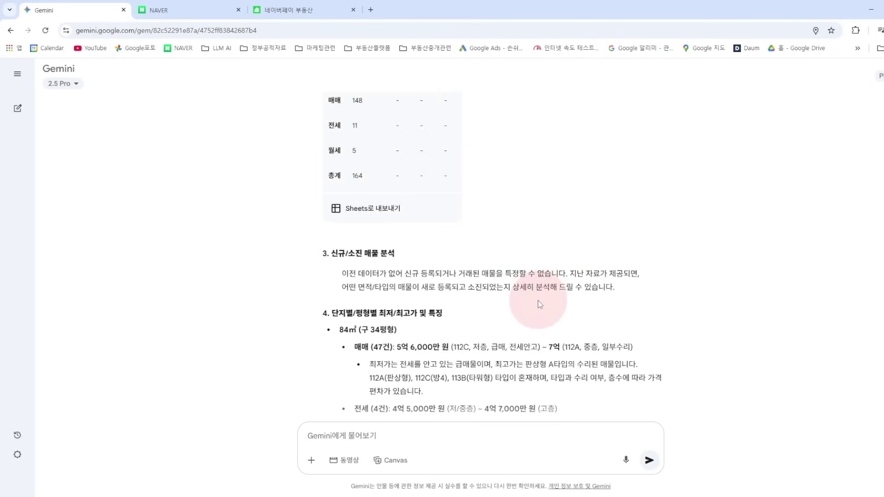
scroll(538, 303, down, 5)
scroll(534, 303, up, 11)
scroll(534, 304, up, 2)
scroll(529, 296, down, 12)
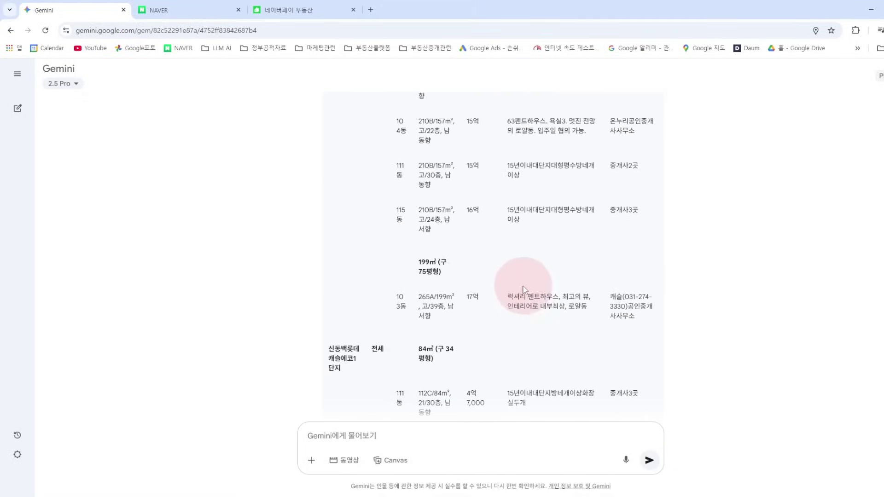
scroll(497, 244, down, 10)
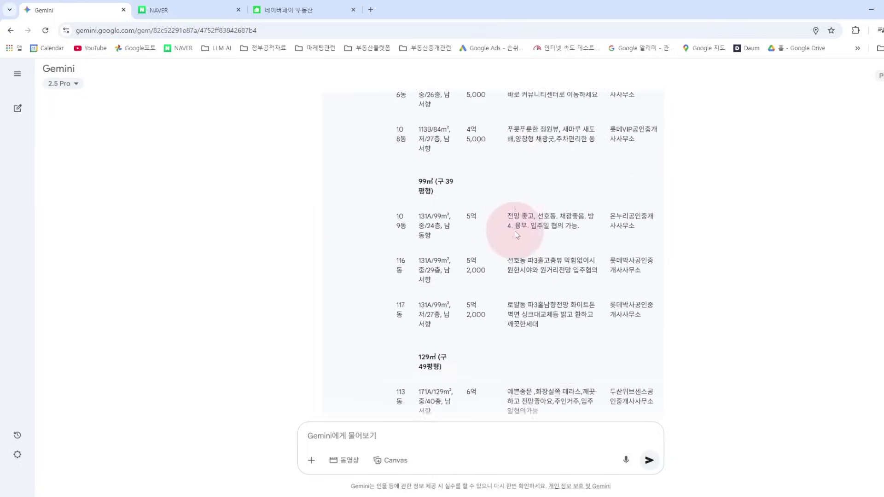
scroll(501, 235, down, 10)
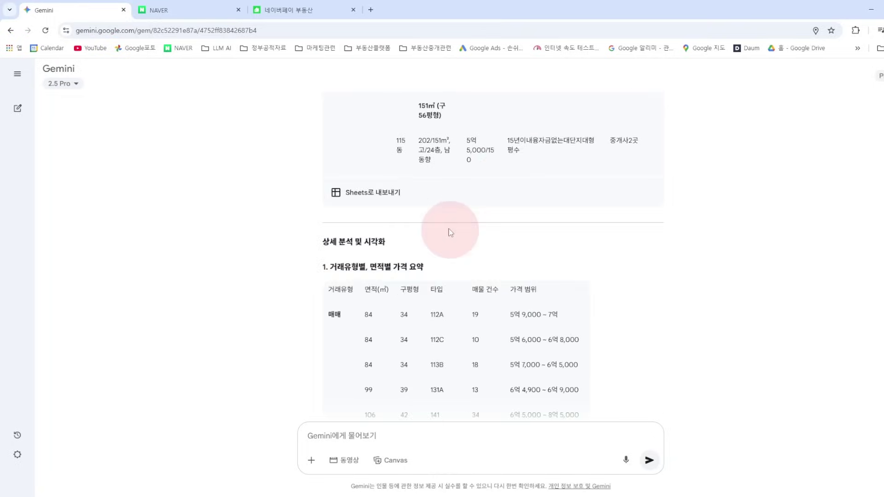
Go through the listing table again from the 106㎡ 매매 rows to the large-unit 매매 and 전세 rows.
scroll(368, 221, up, 6)
drag(883, 318, 876, 226)
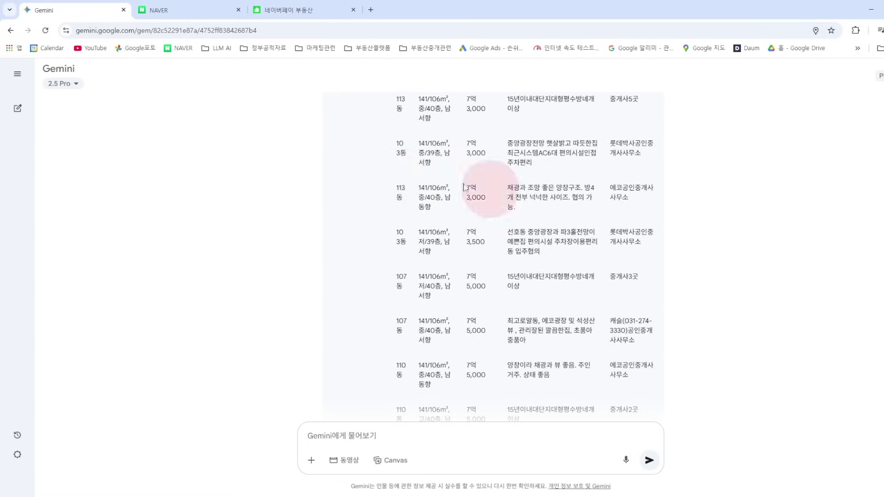
scroll(447, 190, down, 10)
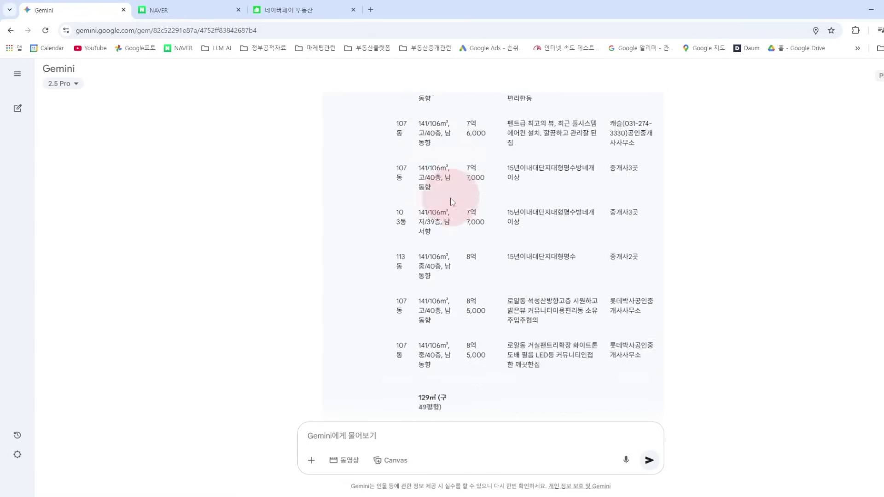
scroll(447, 207, down, 10)
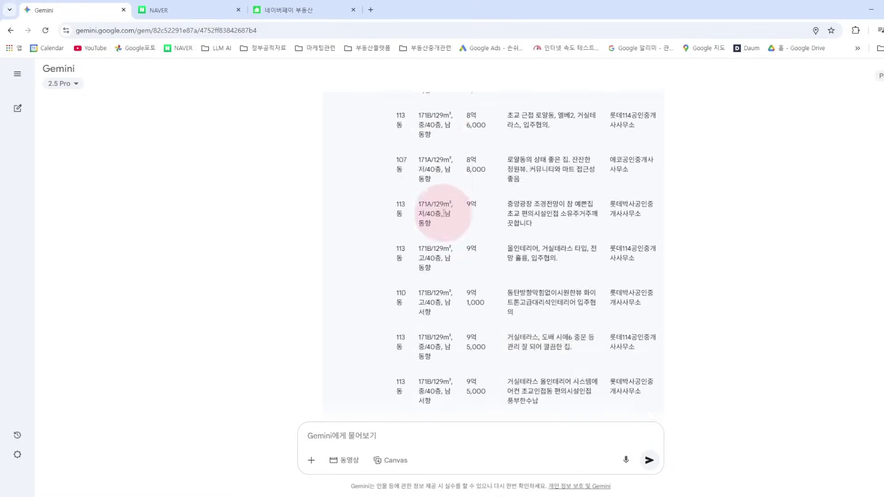
scroll(439, 216, down, 10)
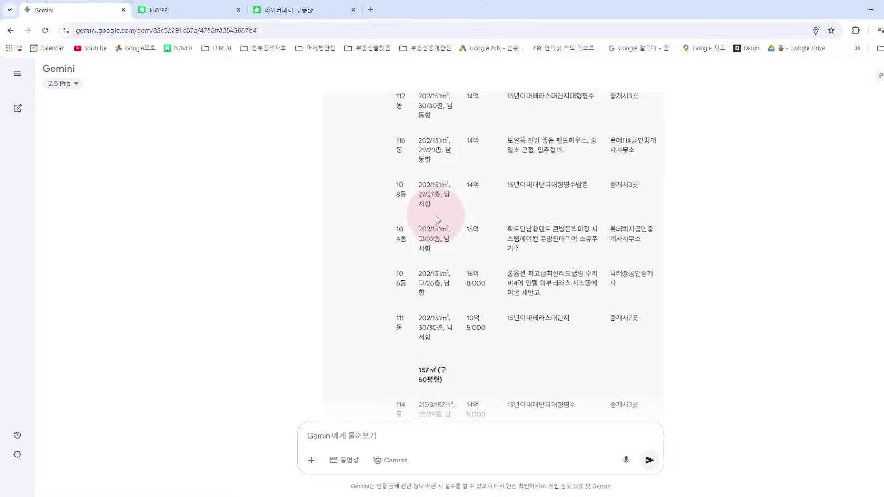
scroll(434, 218, down, 10)
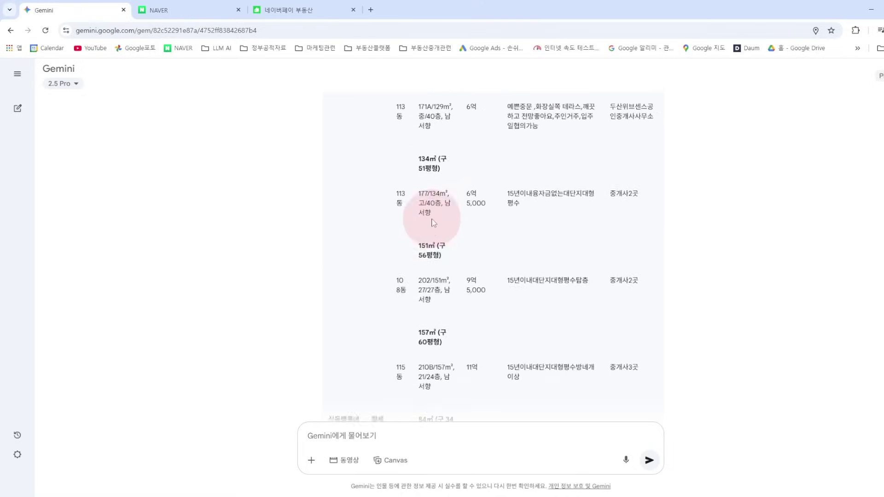
Export the full listing table to Google Sheets and open the new spreadsheet.
scroll(433, 224, up, 3)
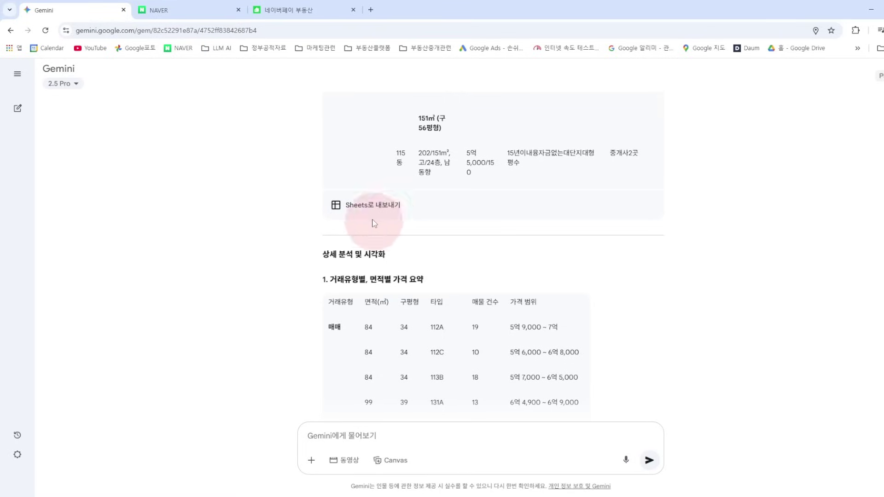
click(363, 205)
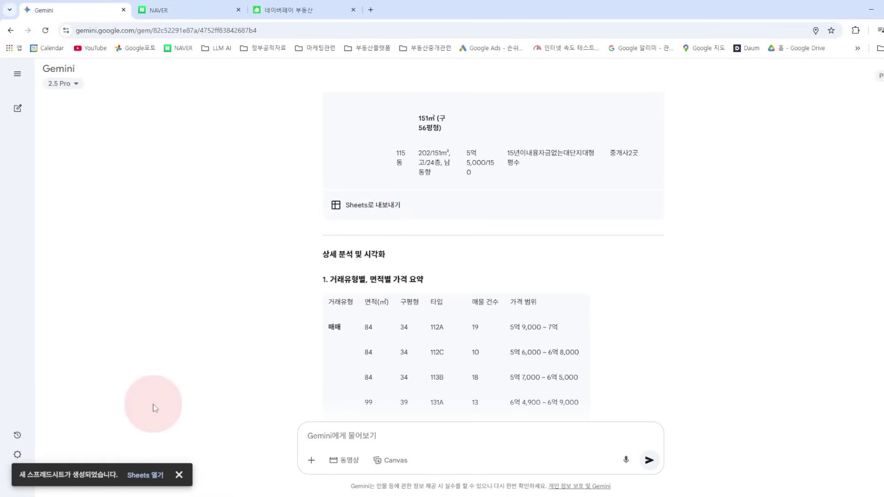
click(152, 476)
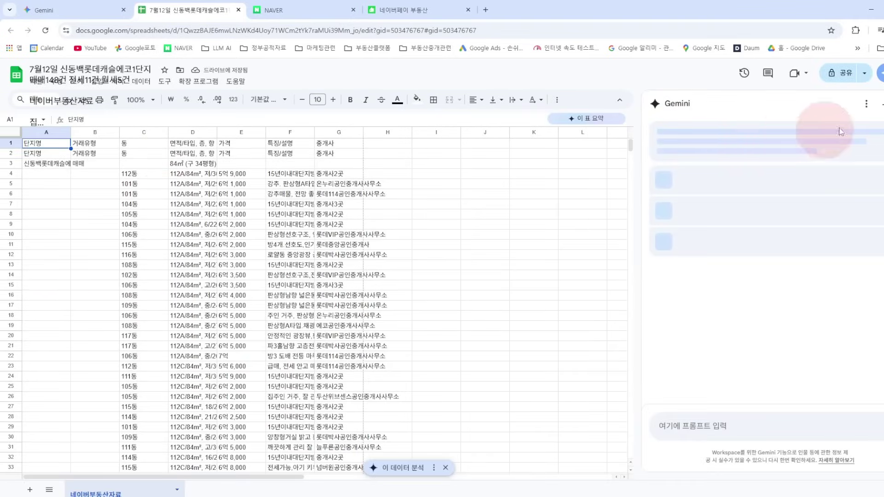
Close the Gemini side panel and rename the spreadsheet as 7월12일 롯데캐슬에코1단지.
click(881, 104)
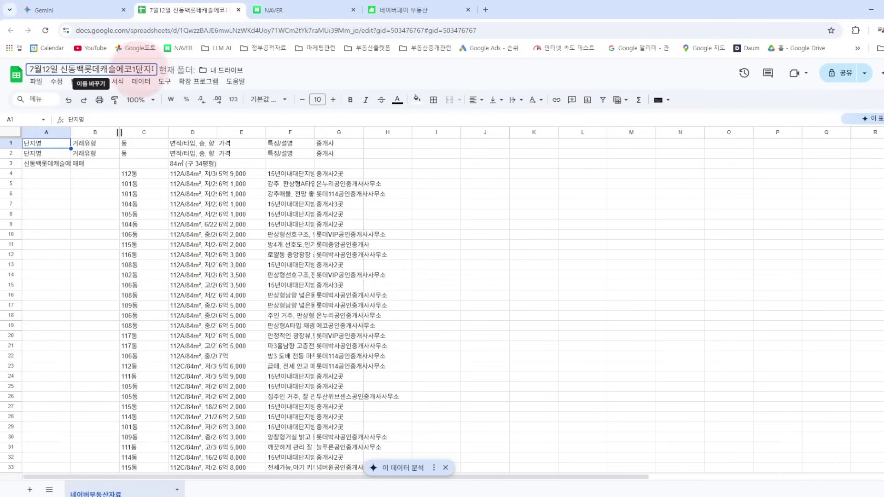
drag(152, 69, 70, 77)
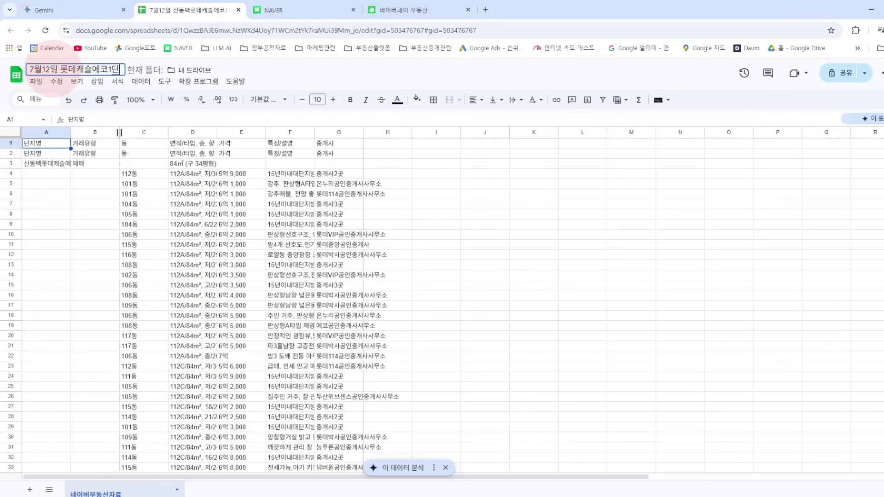
click(64, 234)
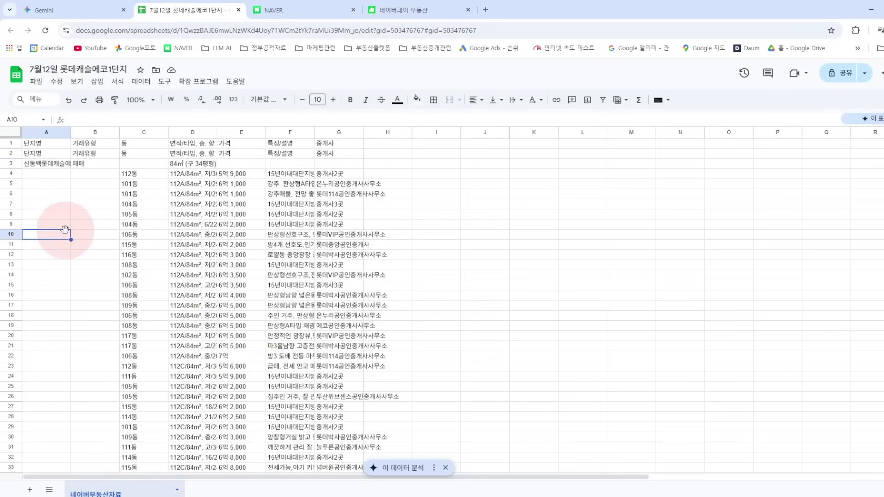
Fit the widths of all the sheet's columns to their contents.
scroll(279, 242, down, 2)
scroll(278, 242, up, 4)
scroll(276, 237, down, 2)
scroll(85, 210, up, 2)
click(11, 132)
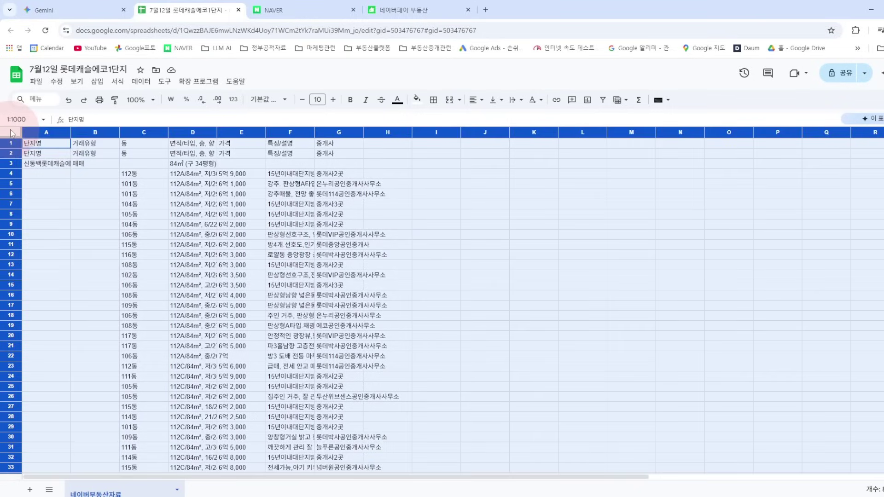
double_click(70, 133)
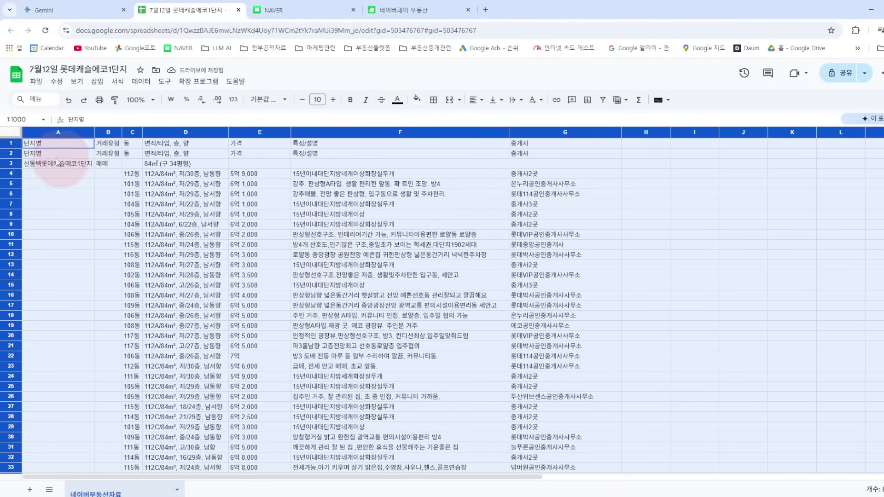
Clear the contents of the two duplicate header rows, rows 1 and 2.
click(14, 143)
drag(13, 144, 11, 154)
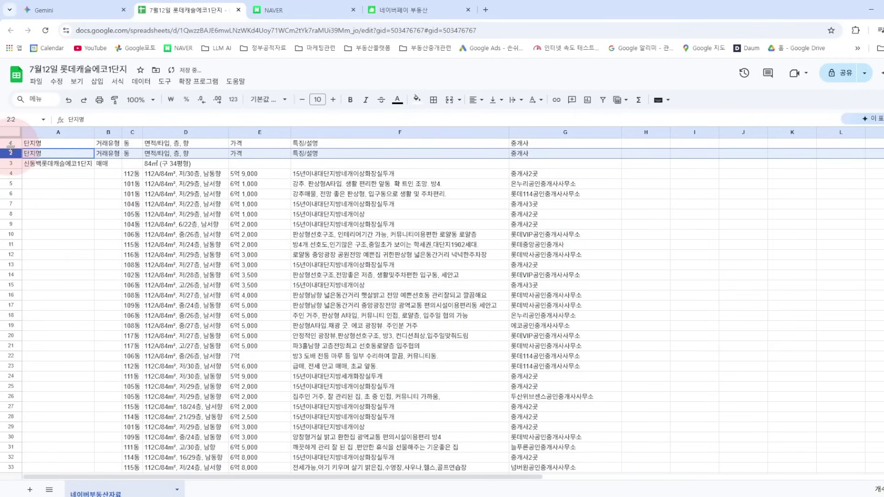
click(11, 145)
ctrl+click(9, 152)
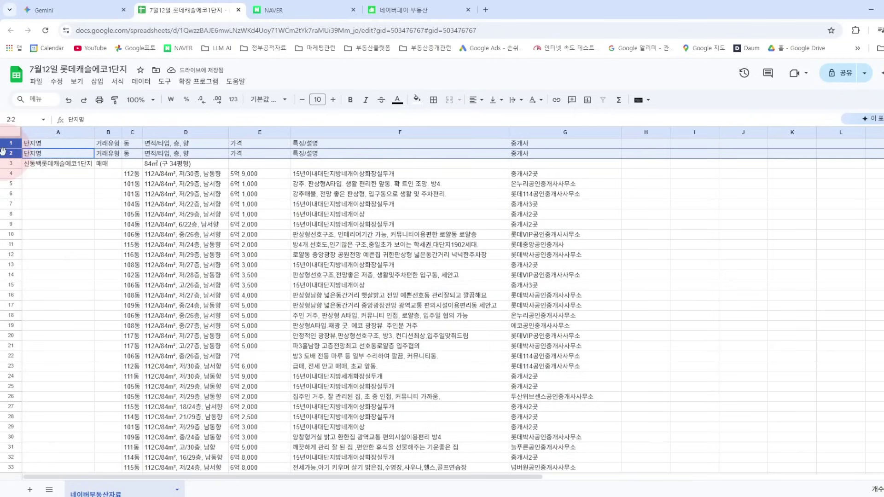
Examine the 매매 listings in the sheet, mainly the 84㎡ (구 34평형) group with its 112A, 112C and 113B types.
scroll(207, 207, down, 7)
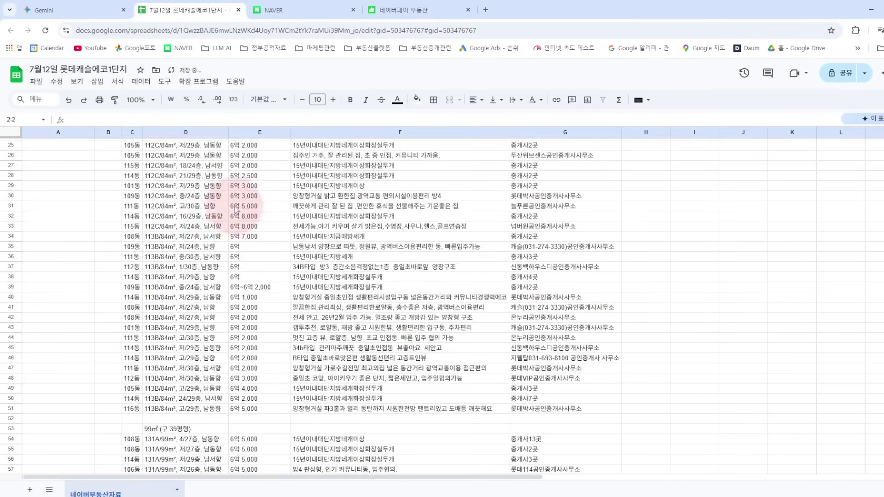
scroll(177, 220, down, 9)
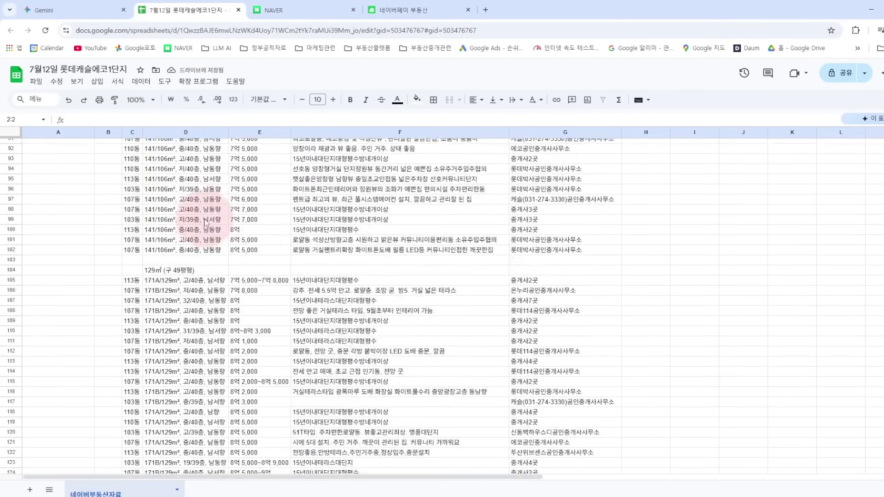
scroll(288, 235, up, 6)
scroll(284, 241, up, 10)
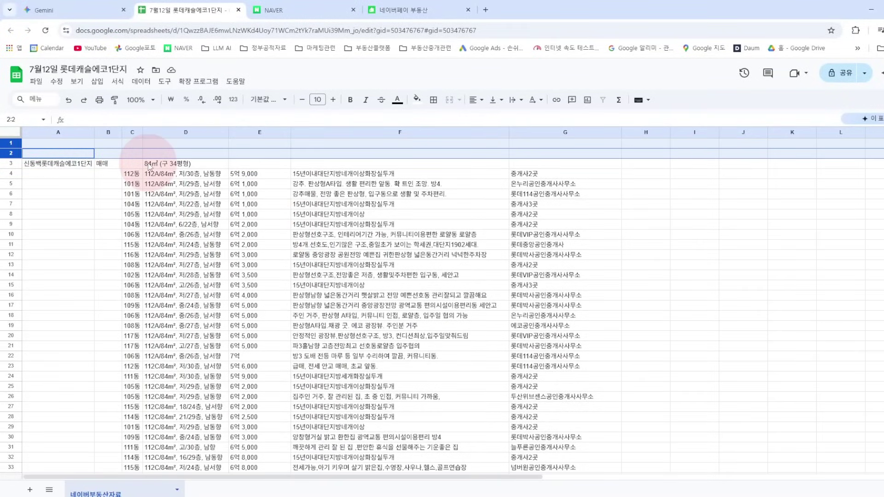
click(151, 165)
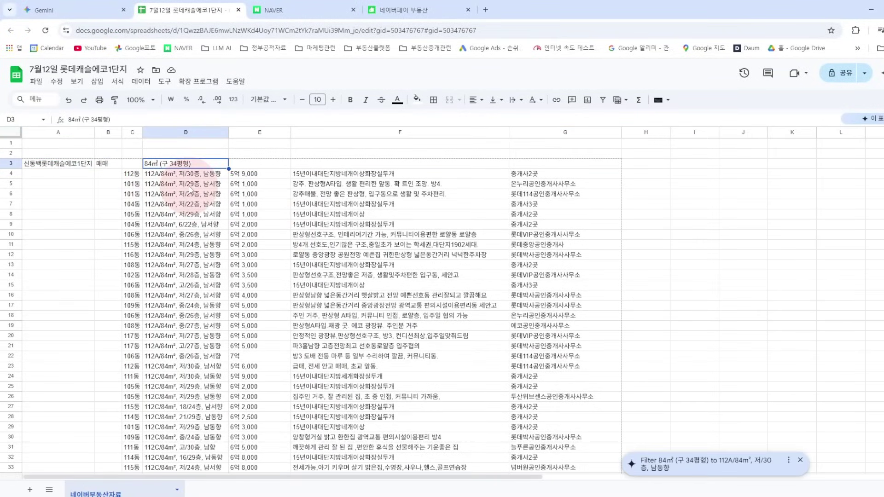
scroll(190, 189, down, 5)
scroll(188, 179, up, 5)
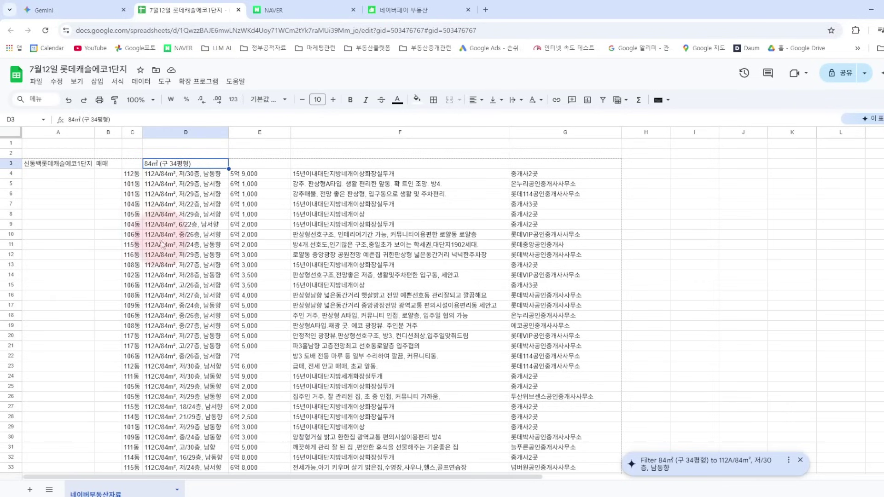
scroll(171, 363, down, 10)
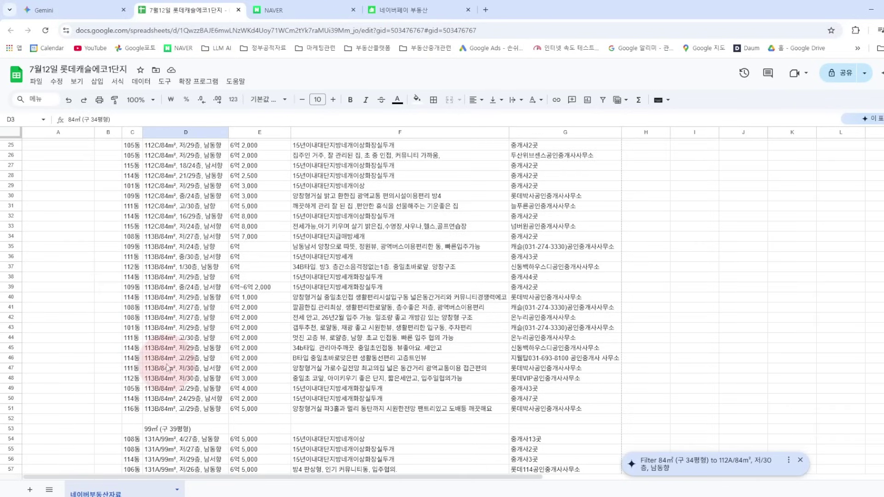
scroll(165, 299, up, 10)
scroll(166, 295, down, 10)
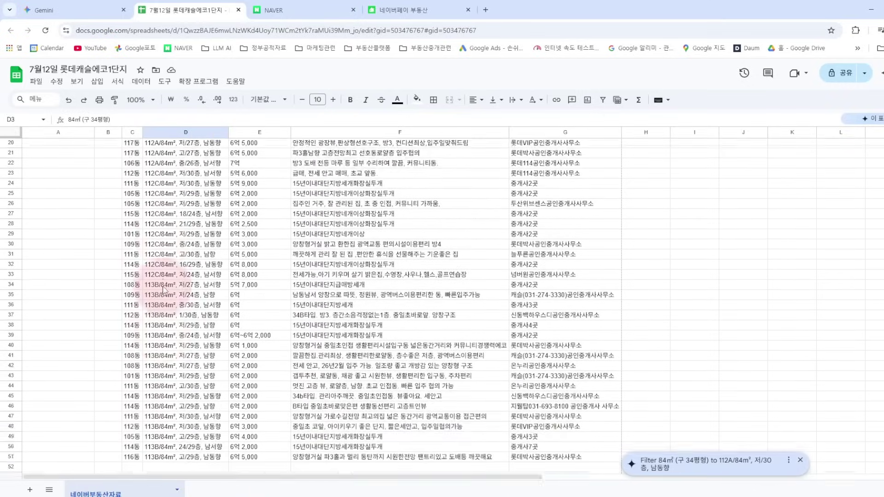
scroll(162, 286, up, 10)
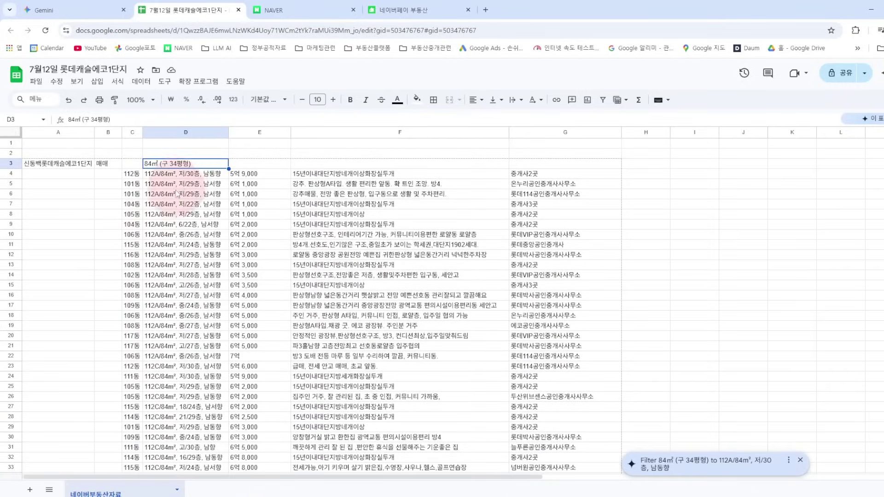
scroll(177, 194, down, 10)
scroll(266, 225, up, 5)
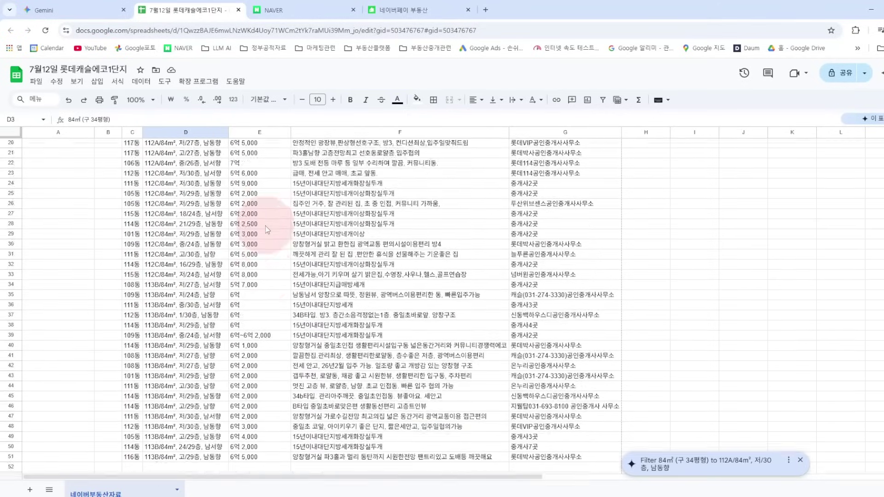
scroll(265, 226, up, 3)
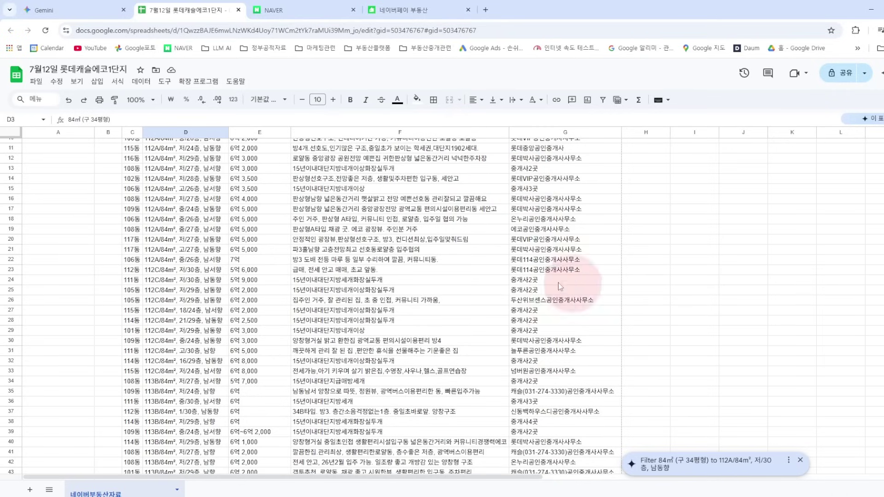
Look through the larger 매매 groups from 106㎡ and 129㎡ upward, and on to the 전세 and 월세 listings.
scroll(246, 267, down, 10)
scroll(179, 242, down, 14)
scroll(193, 321, down, 3)
scroll(193, 320, up, 6)
scroll(193, 320, down, 3)
scroll(191, 325, up, 3)
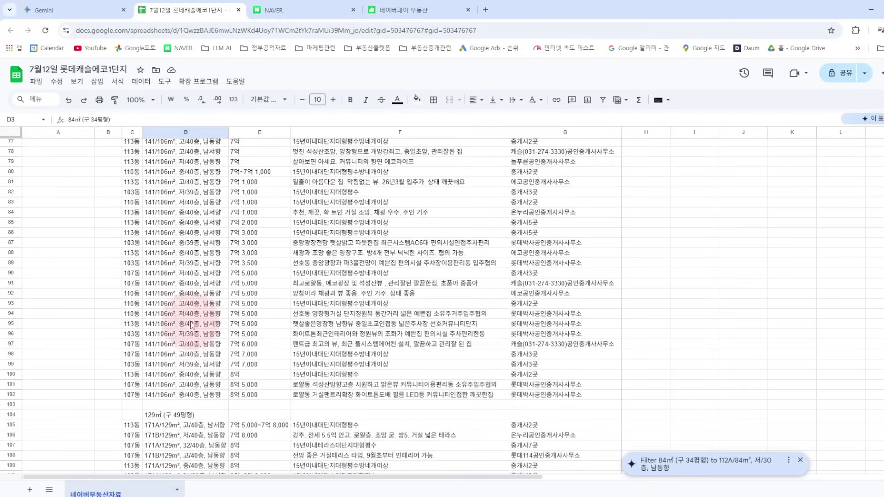
scroll(190, 324, down, 8)
scroll(232, 333, up, 5)
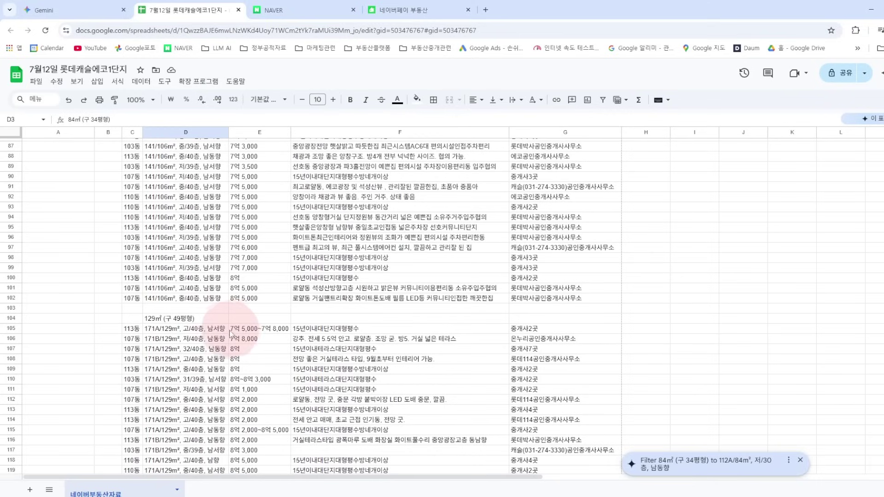
scroll(237, 361, down, 7)
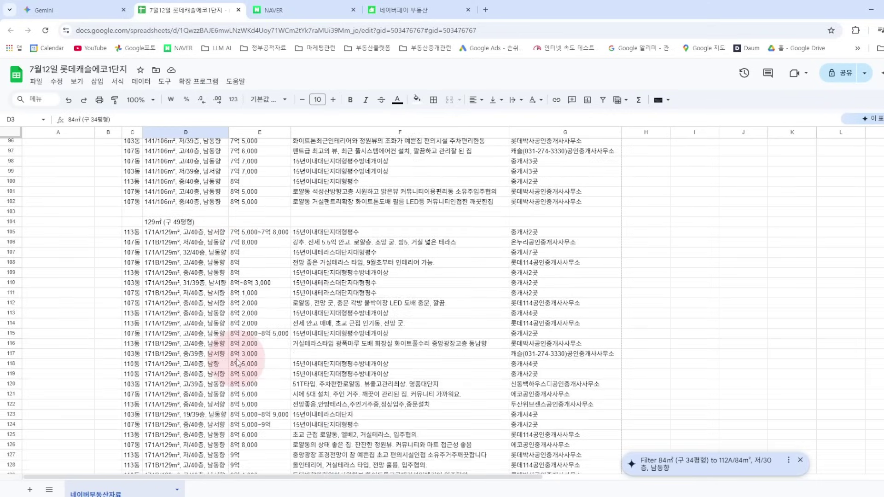
scroll(221, 364, down, 7)
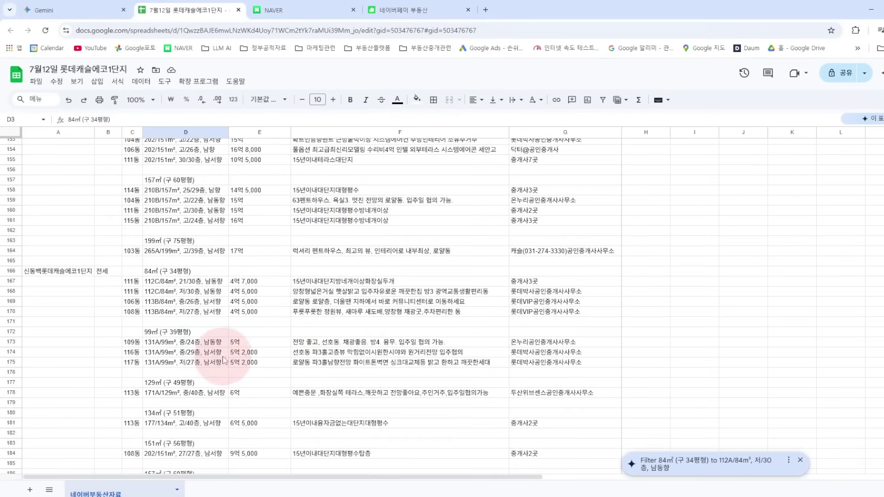
scroll(220, 363, down, 5)
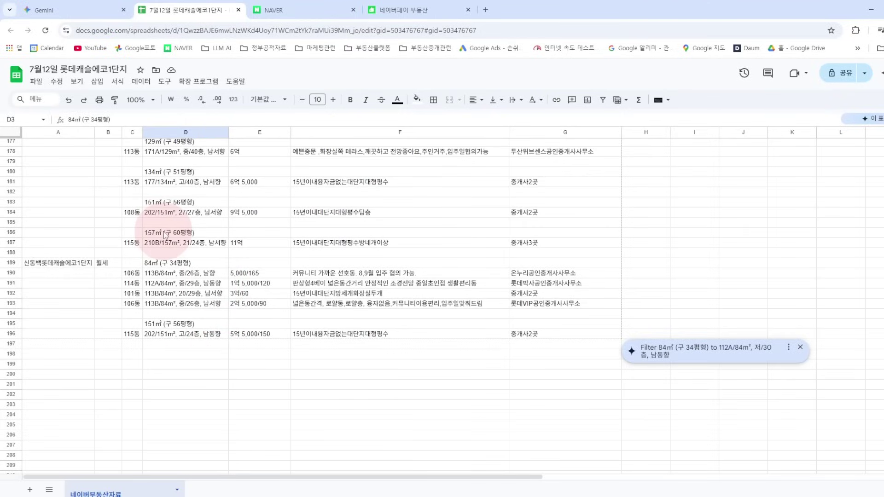
Return to the start of the sheet and recheck the 84㎡, 99㎡ and 106㎡ 매매 groups.
scroll(253, 308, up, 18)
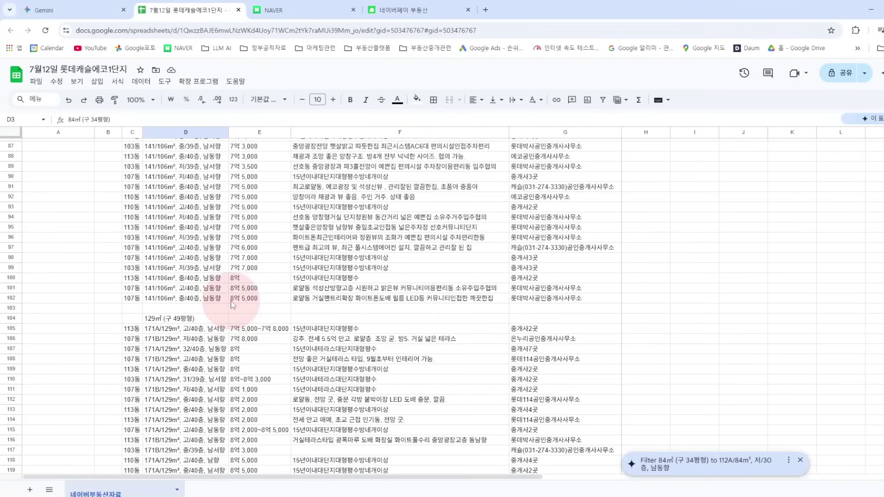
scroll(276, 286, up, 17)
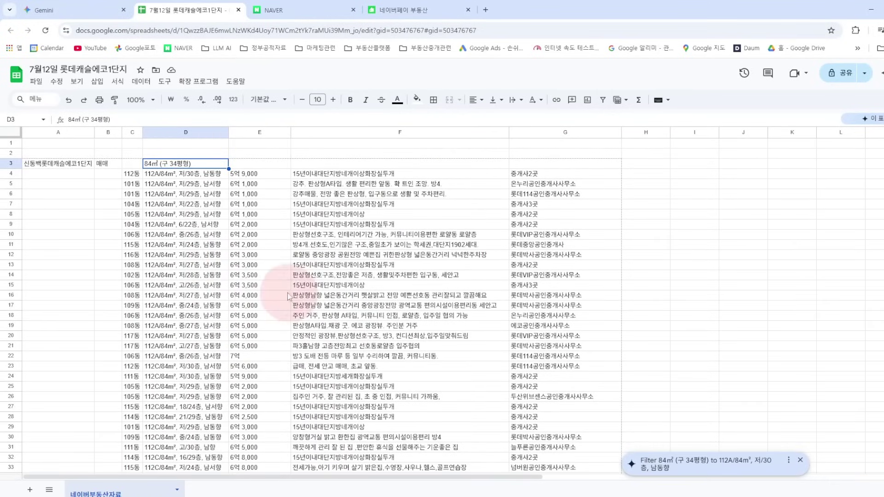
scroll(317, 289, down, 6)
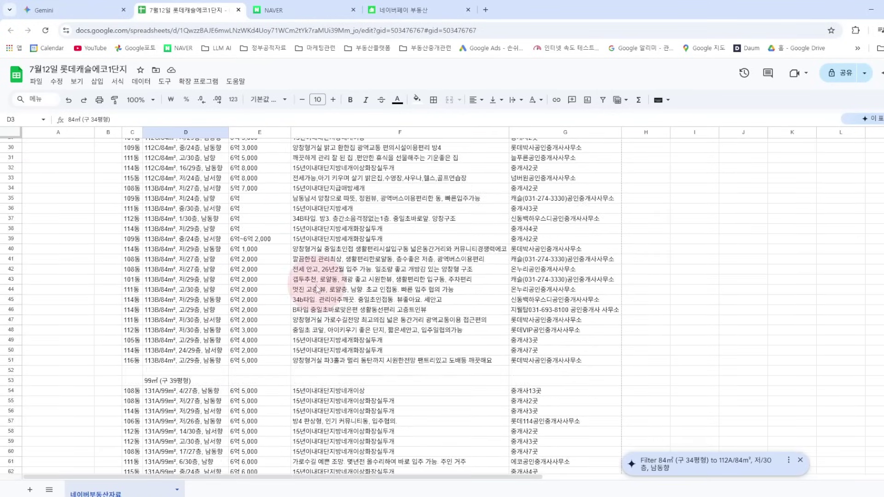
scroll(317, 289, down, 5)
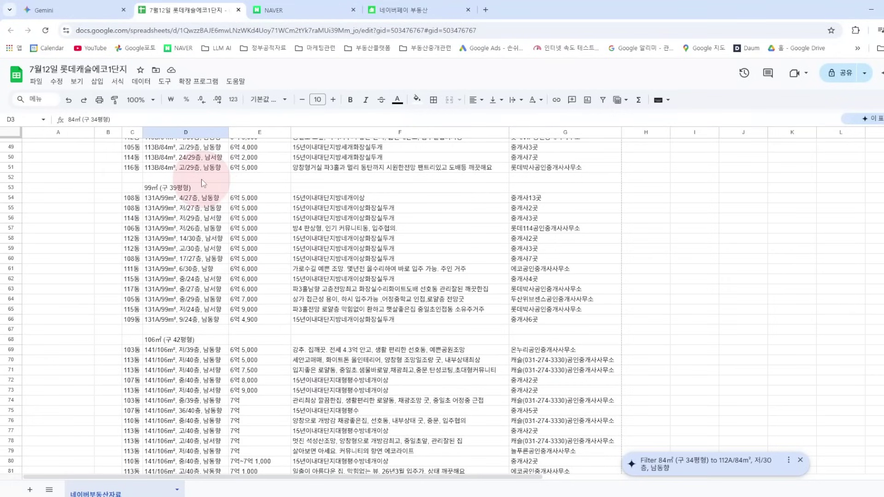
scroll(244, 258, up, 8)
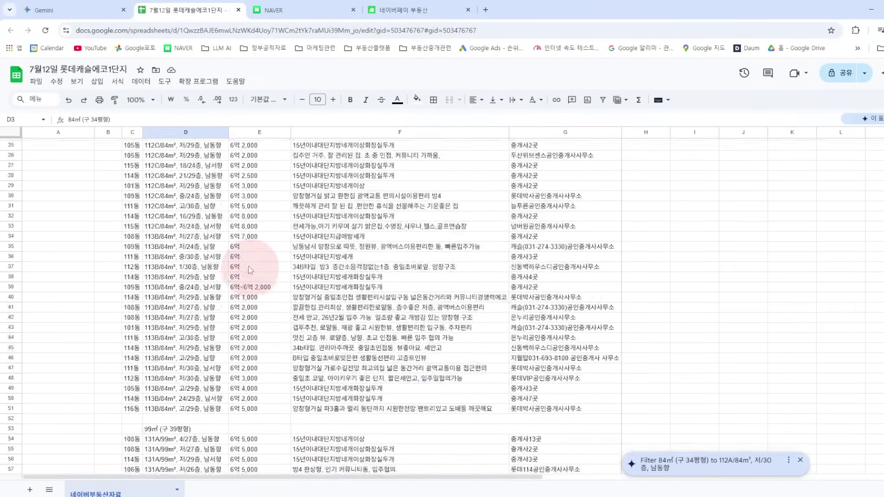
scroll(249, 269, up, 8)
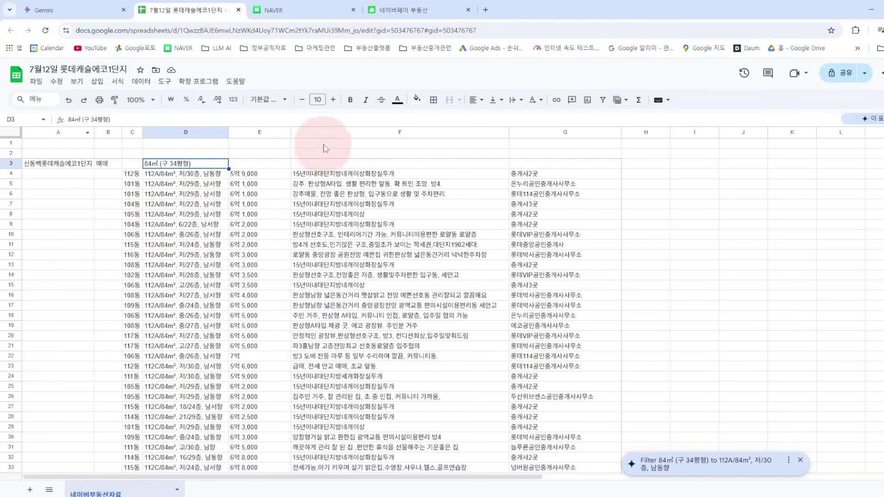
click(706, 265)
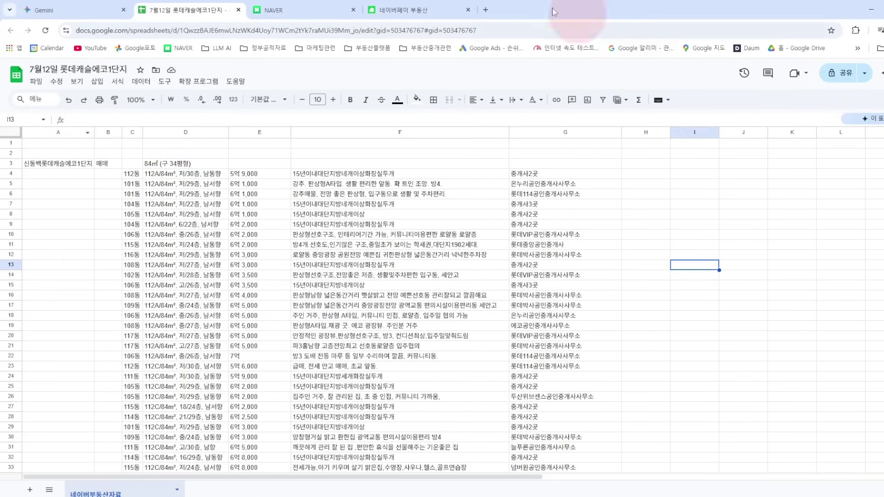
In a new browser tab, find the 7월12일 롯데캐슬에코1단지 spreadsheet among Google Drive's recent documents and open it.
click(487, 11)
click(880, 73)
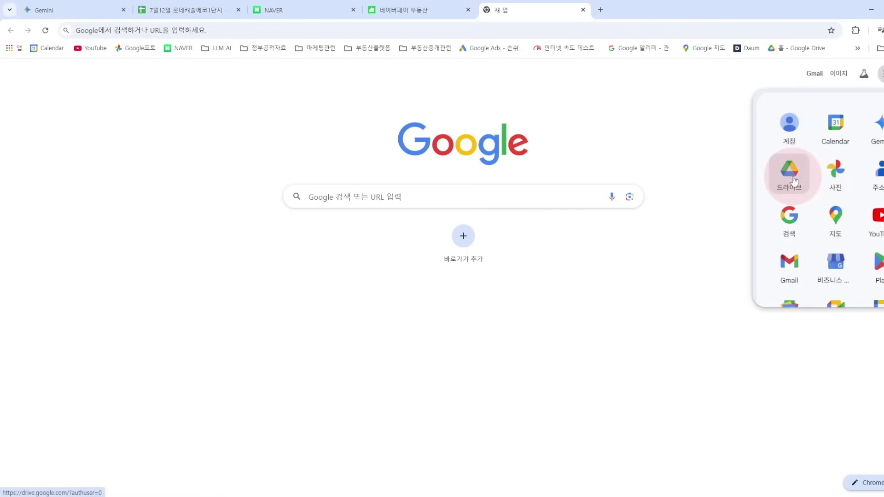
click(788, 198)
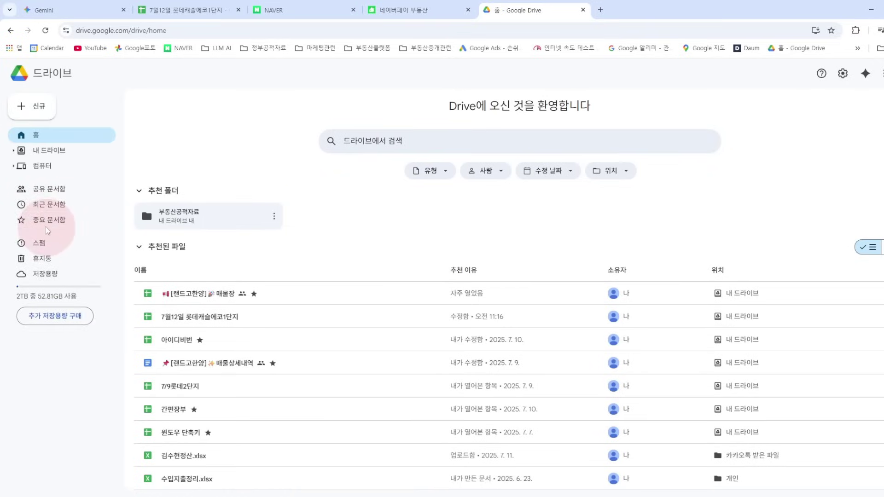
click(50, 210)
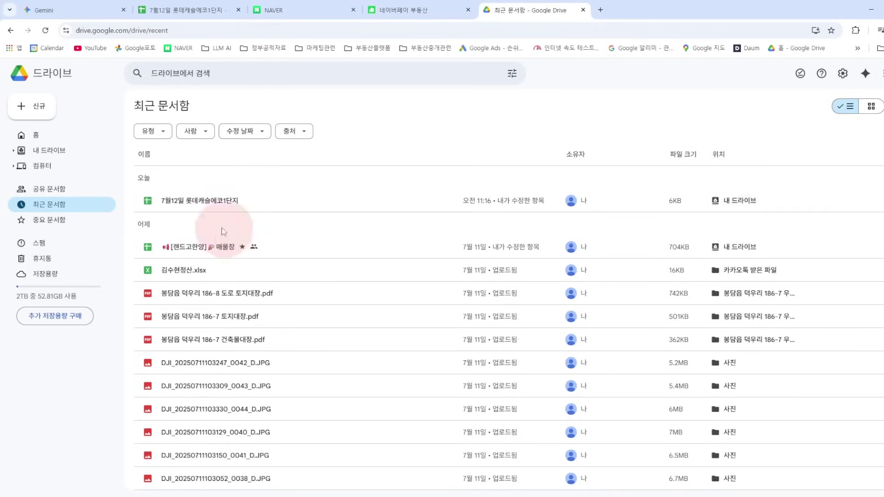
double_click(215, 202)
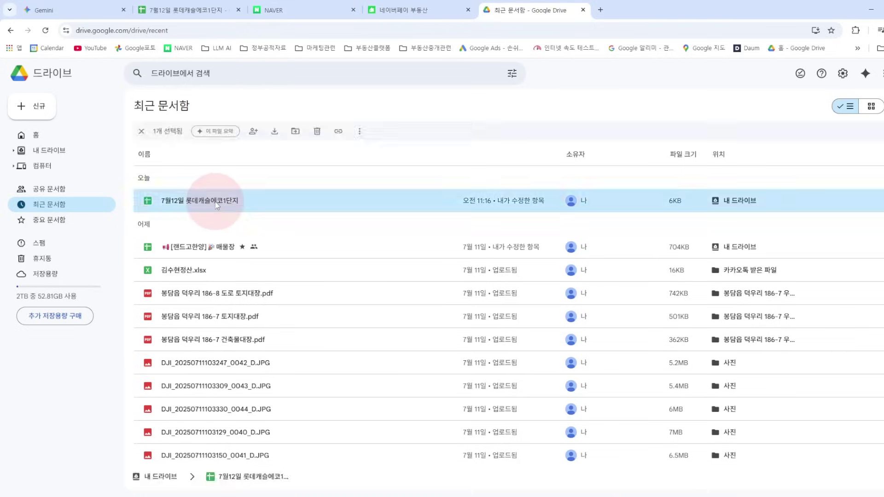
scroll(212, 280, down, 8)
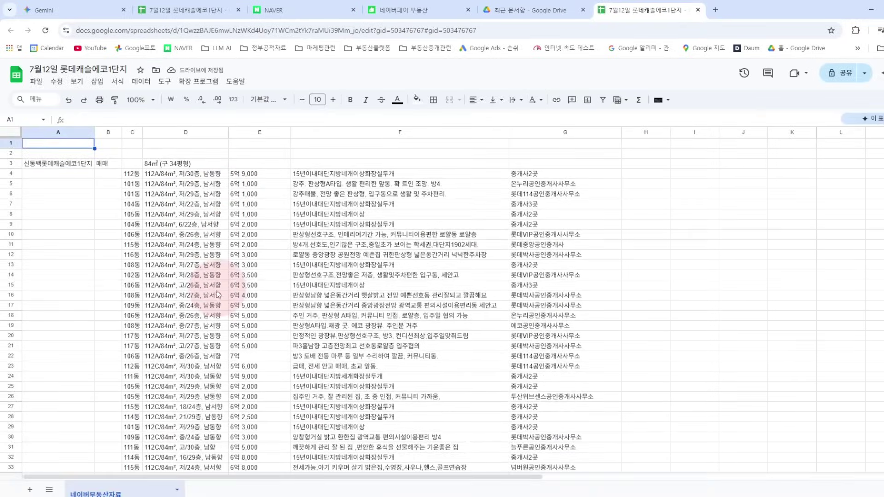
Close the reopened spreadsheet and Drive tabs, and look through the listing tables in the Gemini chat.
click(698, 10)
click(583, 10)
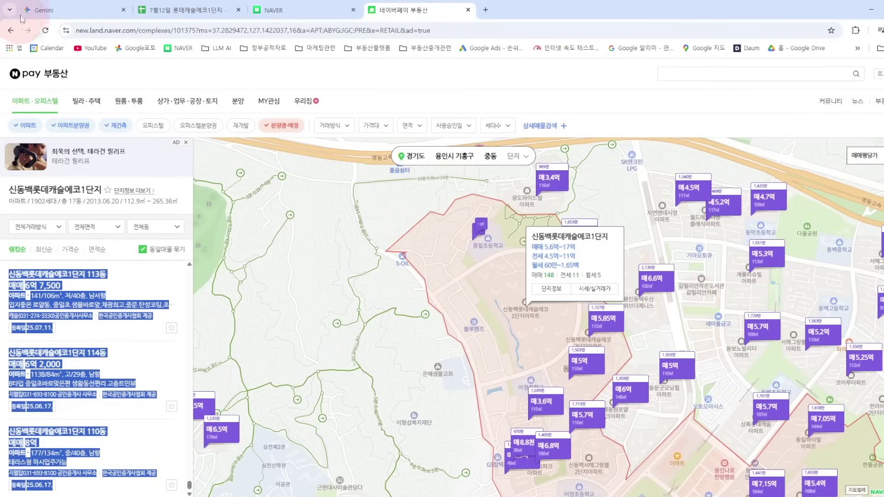
click(54, 7)
scroll(601, 272, down, 6)
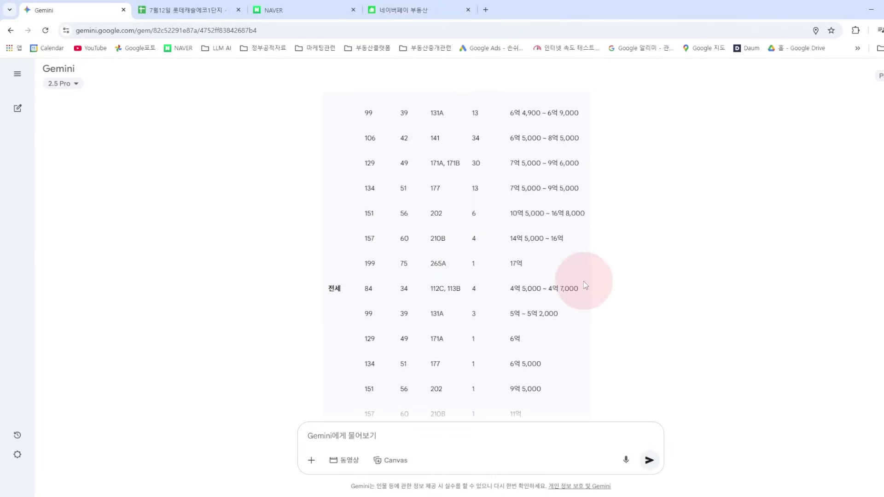
scroll(338, 186, up, 20)
scroll(369, 207, up, 5)
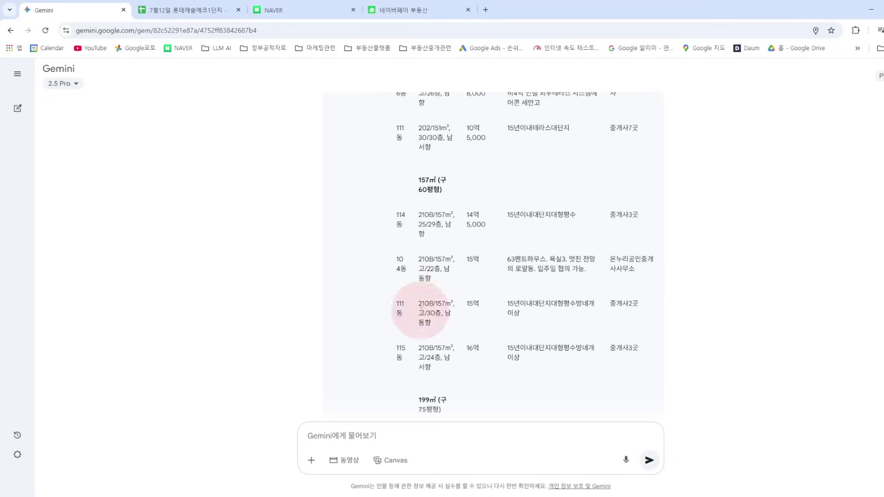
mouse_move(20, 98)
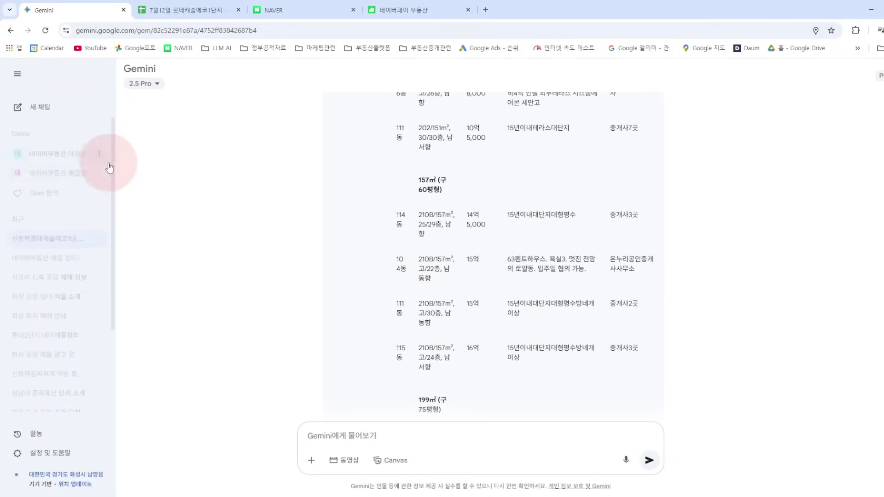
scroll(419, 216, up, 5)
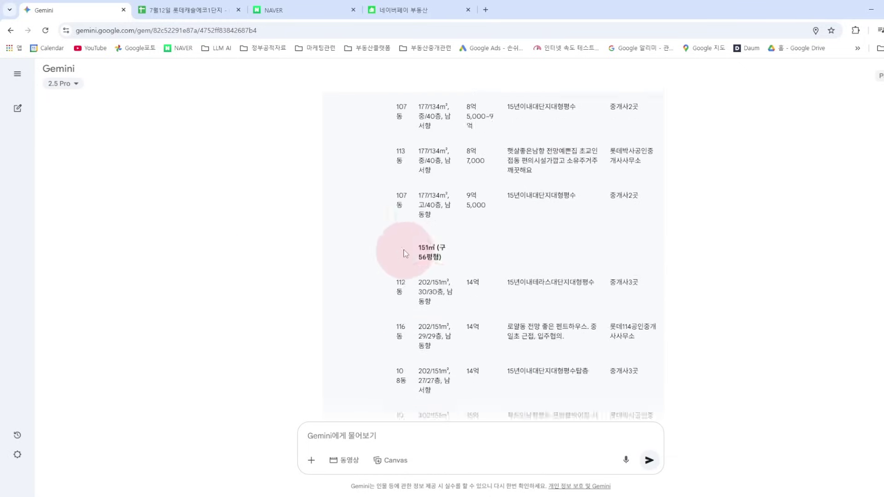
scroll(322, 241, up, 3)
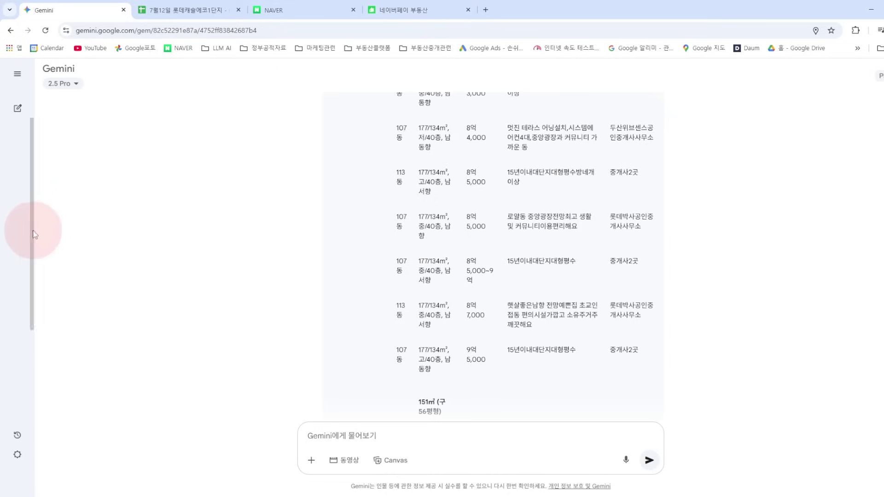
Start a new general Gemini chat and ask "오늘날씨 어때?".
mouse_move(37, 235)
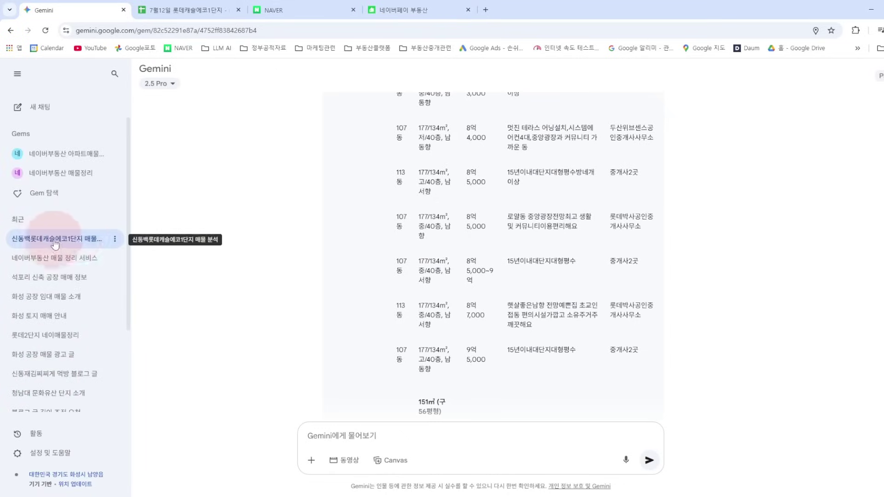
click(47, 355)
click(26, 110)
click(324, 436)
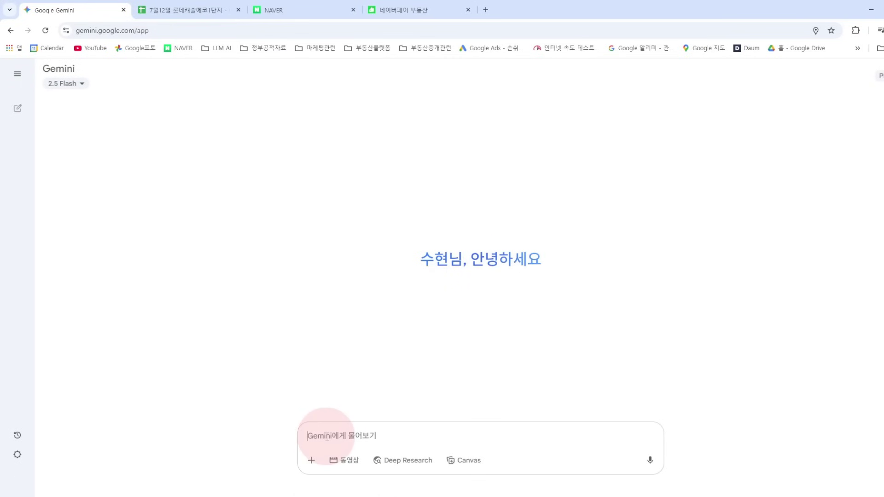
text(오늘니)
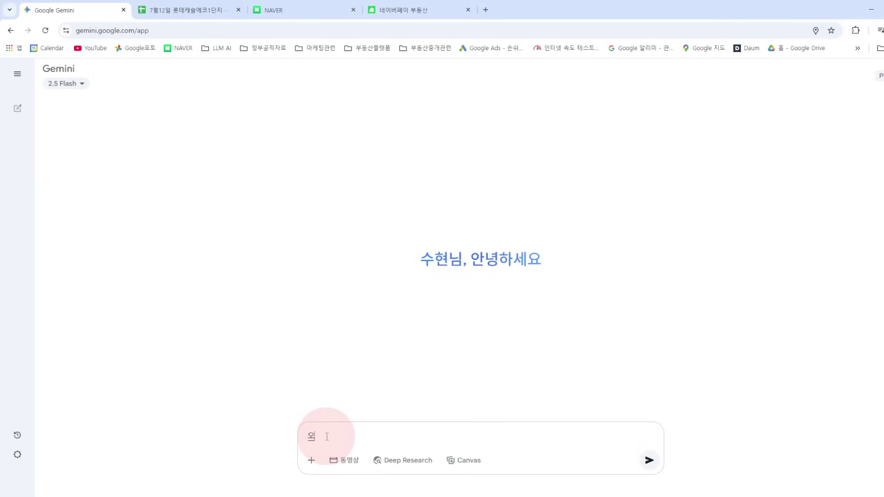
text(씨)
key(BackSpace)
key(BackSpace)
text(씨 어대?)
text(때?)
key(Return)
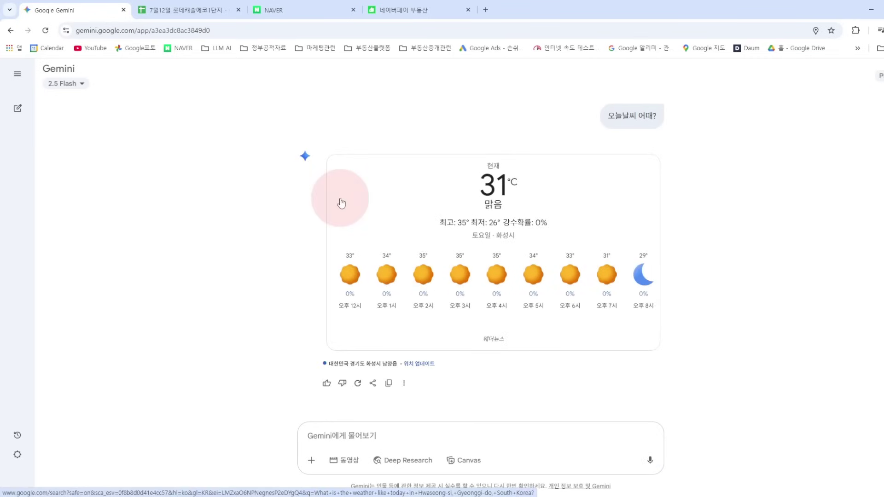
Return to the recent 신동백롯데캐슬에코1단지 매물 분석 chat and look through its 84㎡ listings.
mouse_move(16, 197)
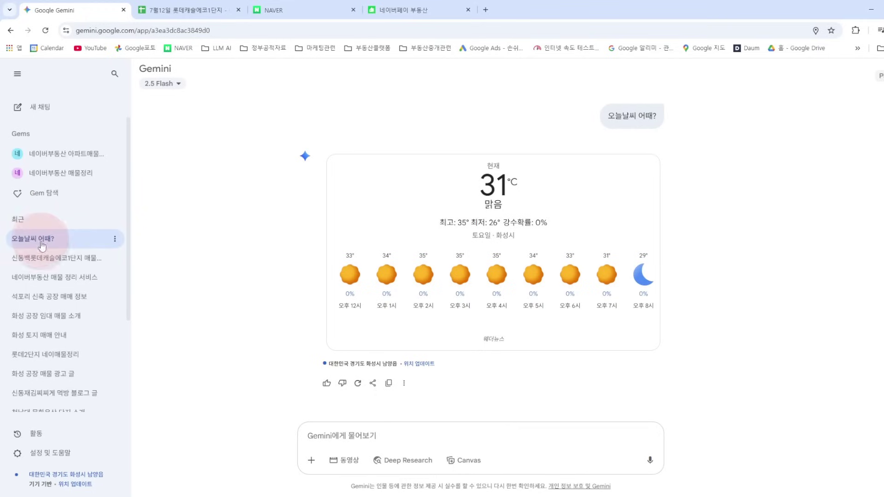
click(50, 258)
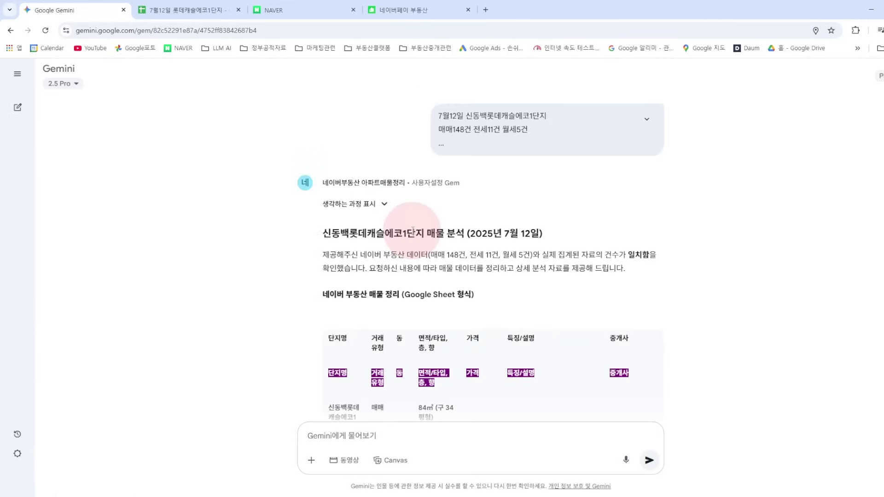
scroll(408, 230, down, 15)
Draft an unsent follow-up prompt in this chat reading "7월19일 롯데캐슬에코1단지" with "매매...." on a second line.
click(350, 435)
text(7)
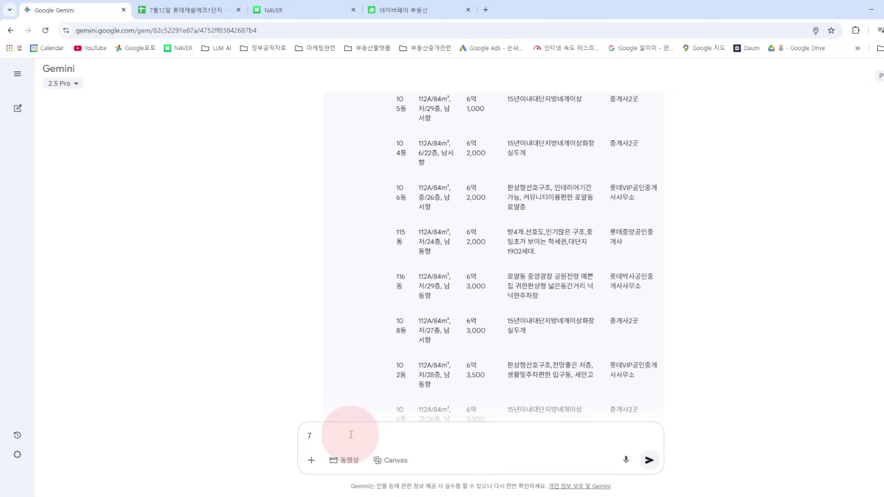
text(19)
key(BackSpace)
key(BackSpace)
text(ㅇ)
text(월19일)
text( 로세)
text(ㅅ데)
text(캐슬에코)
text(1단지)
key(shift+Return)
text(매매...)
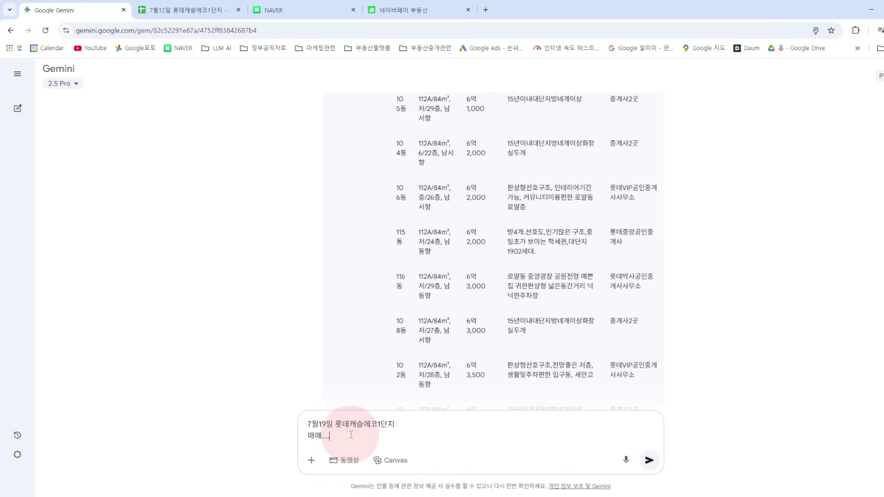
scroll(414, 394, up, 15)
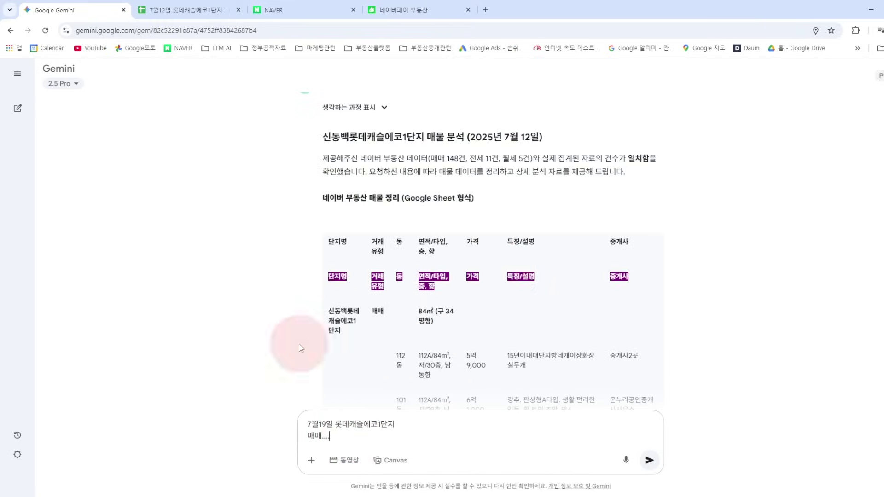
scroll(566, 271, down, 10)
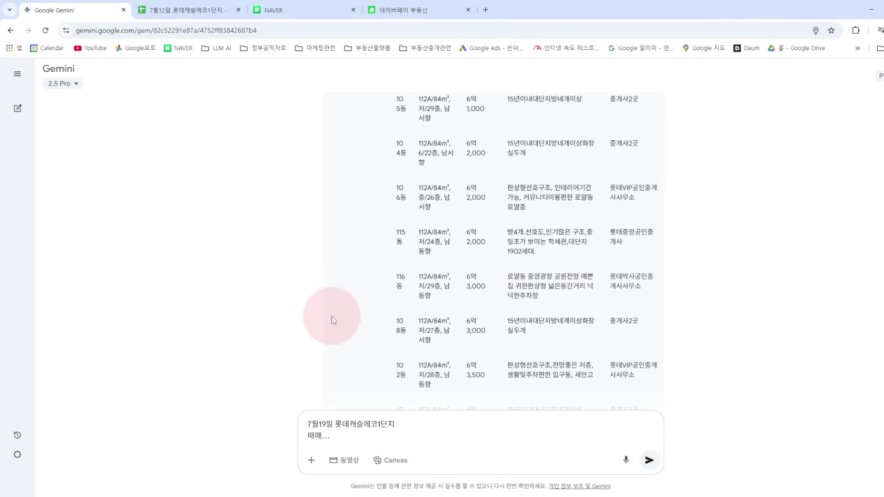
scroll(188, 318, up, 2)
scroll(188, 317, up, 5)
Open the custom Gem 네이버부동산 아파트매물정리 from the Gem manager.
mouse_move(27, 285)
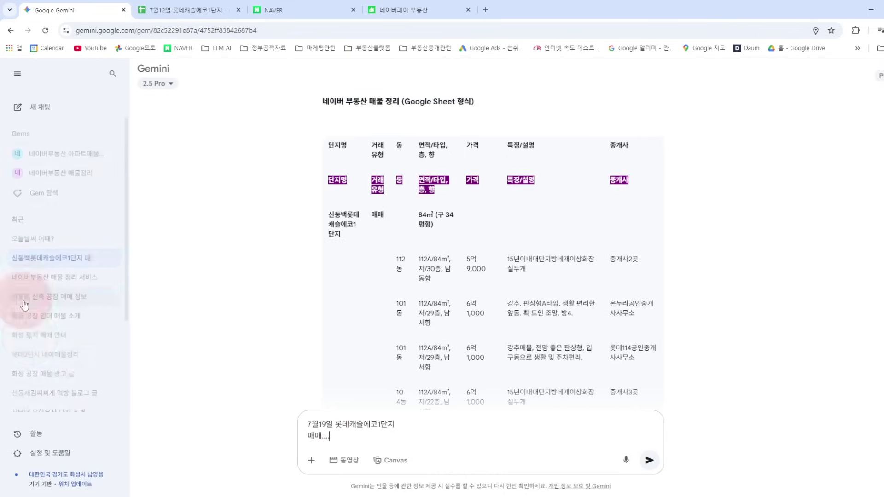
click(45, 196)
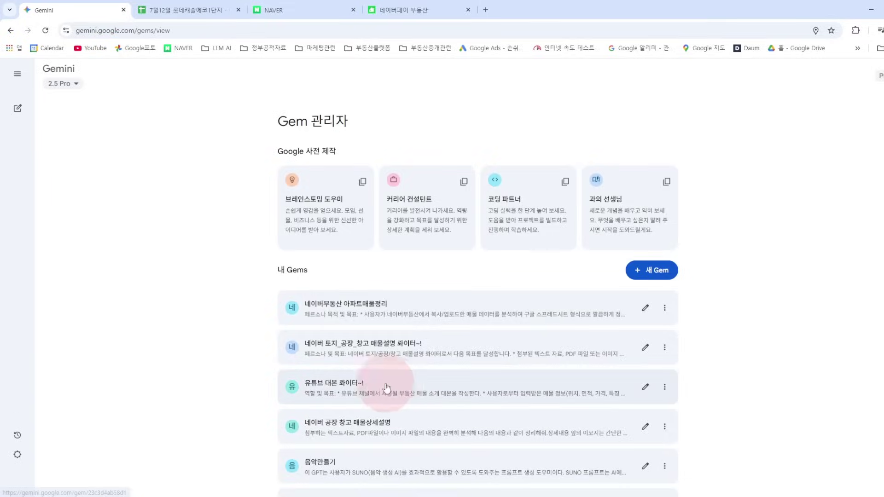
click(364, 306)
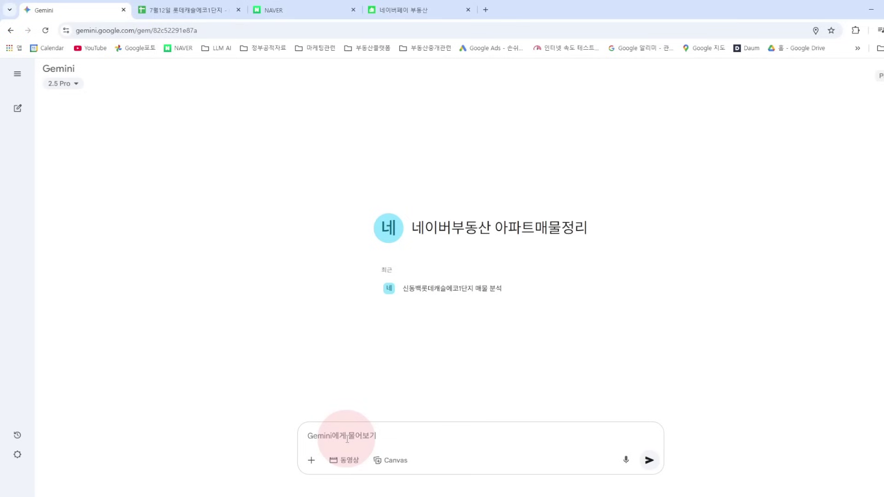
Reopen the 신동백롯데캐슬에코1단지 매물 분석 chat and examine its listing-count statement and the 84㎡ 매매 rows.
mouse_move(22, 281)
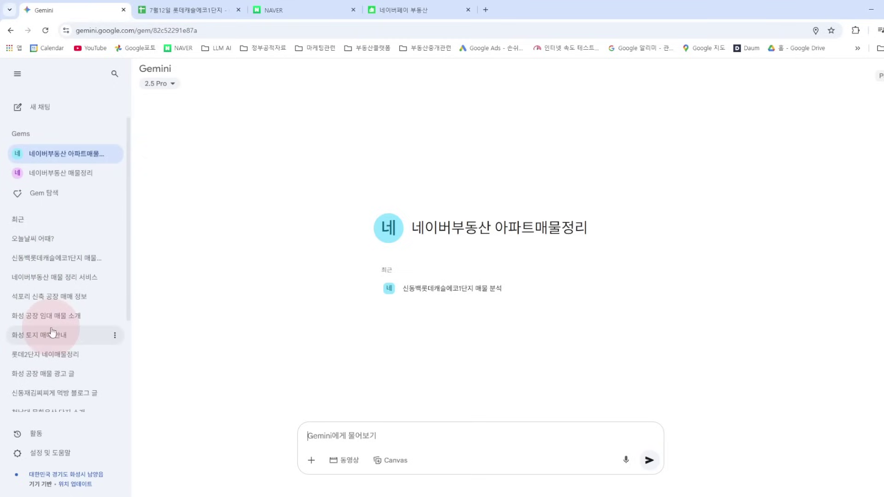
click(61, 260)
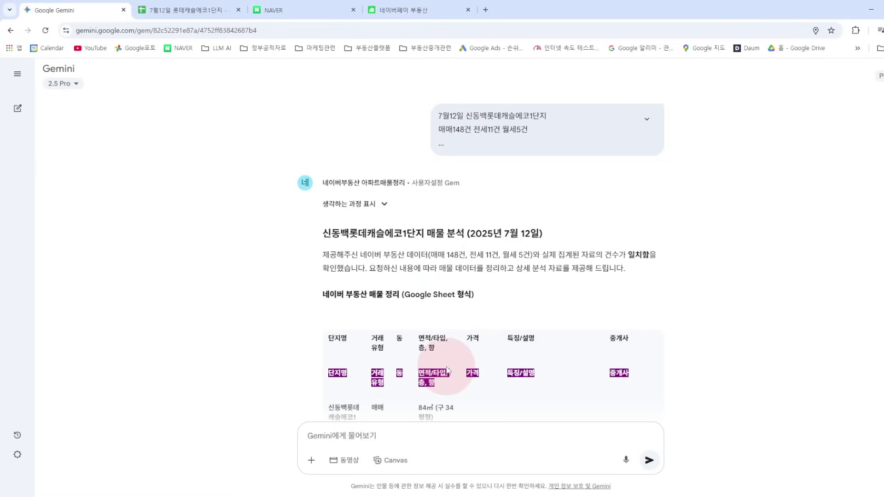
drag(390, 255, 662, 256)
click(638, 297)
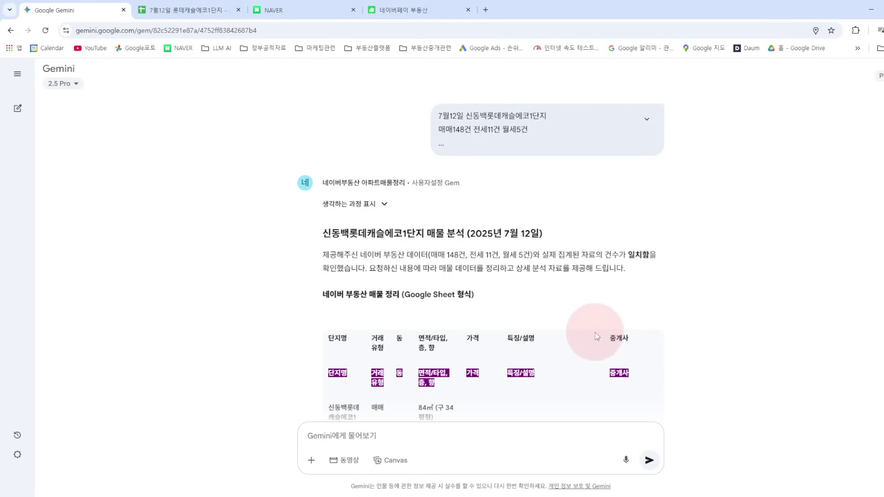
scroll(587, 328, down, 10)
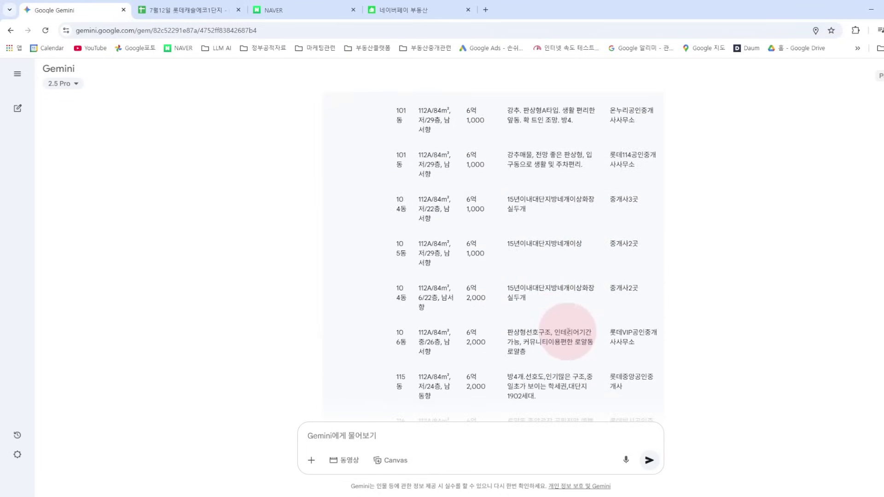
scroll(565, 340, up, 4)
scroll(562, 345, down, 4)
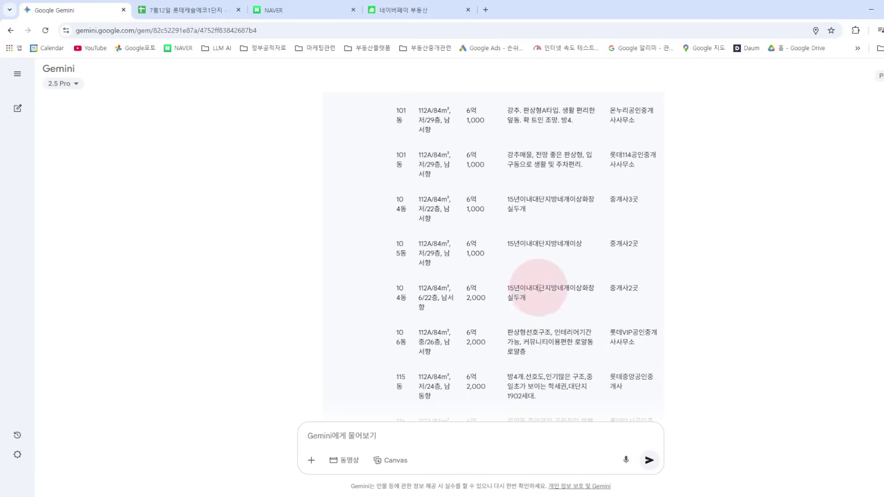
scroll(524, 263, down, 3)
scroll(523, 268, up, 18)
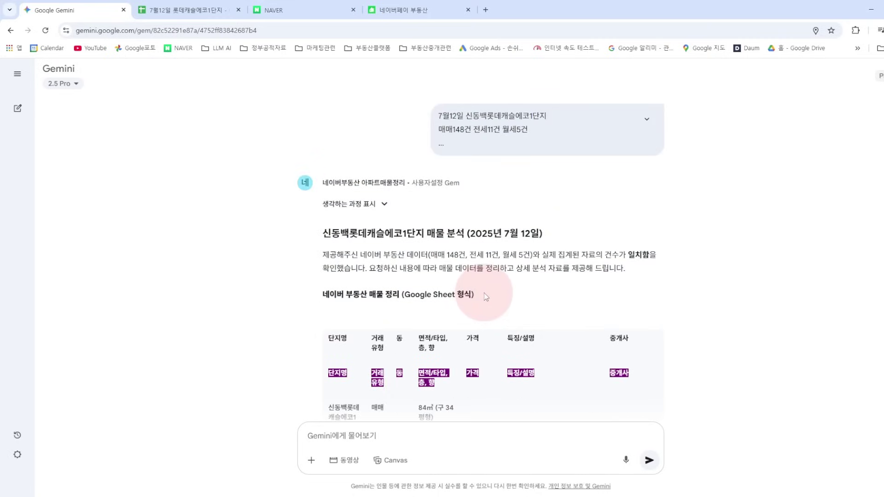
Highlight the heading "네이버 부동산 매물 정리 (Google Sheet 형식)" and look over the table beneath it.
drag(474, 294, 458, 294)
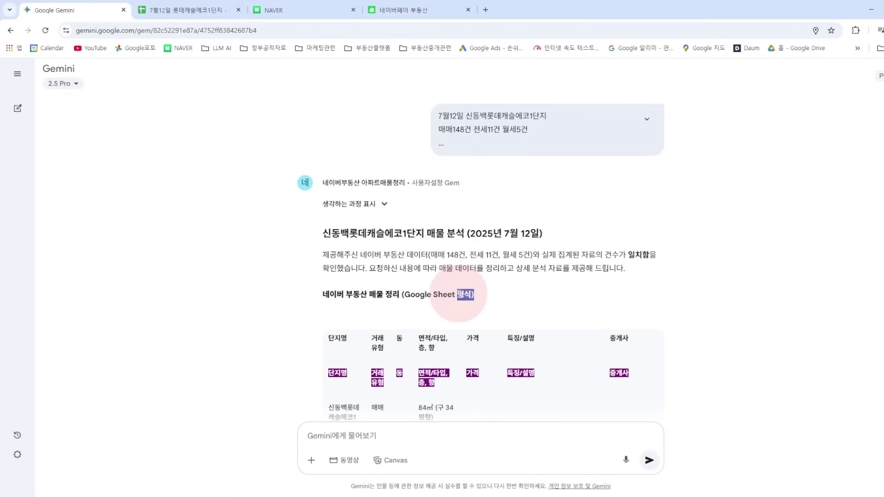
click(545, 314)
drag(475, 297, 341, 295)
click(423, 305)
click(533, 311)
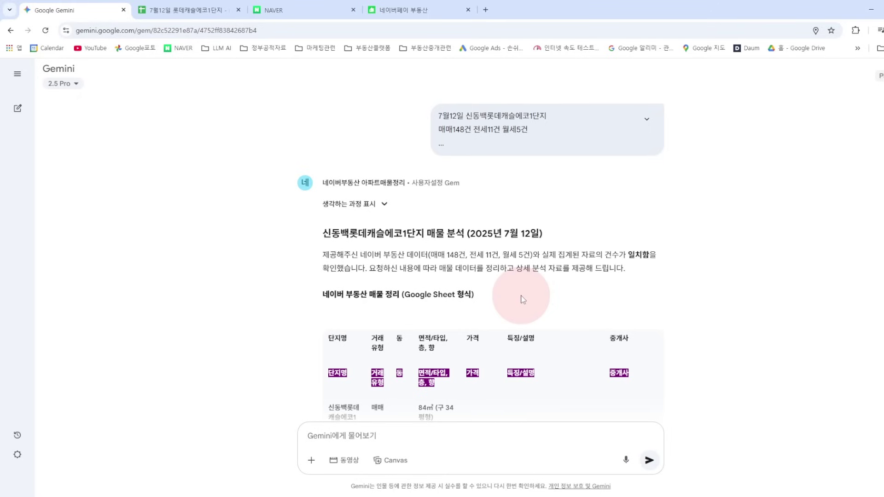
scroll(730, 321, down, 7)
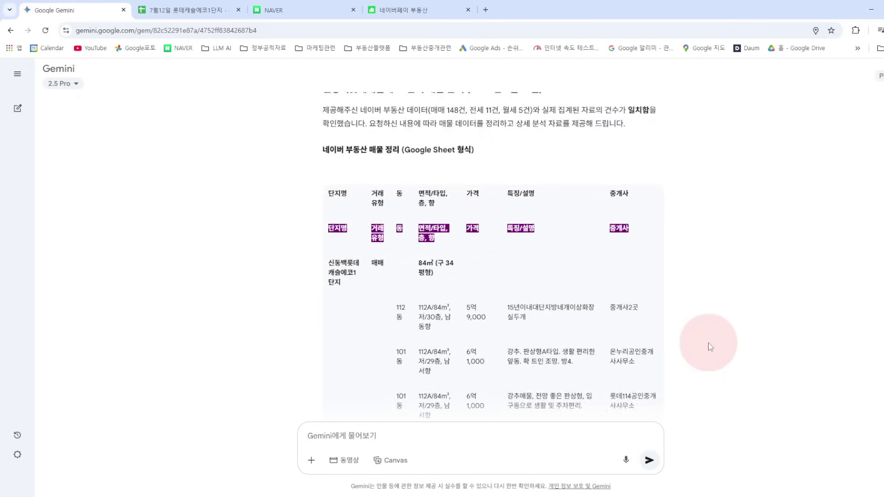
Look over the start of the Gem's answer and highlight the price of the first 112동 listing in the table.
scroll(695, 350, up, 7)
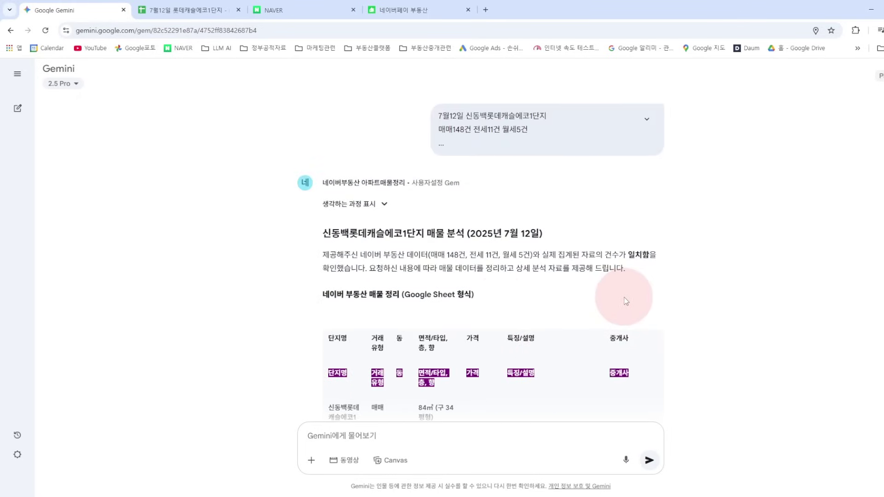
scroll(624, 300, down, 5)
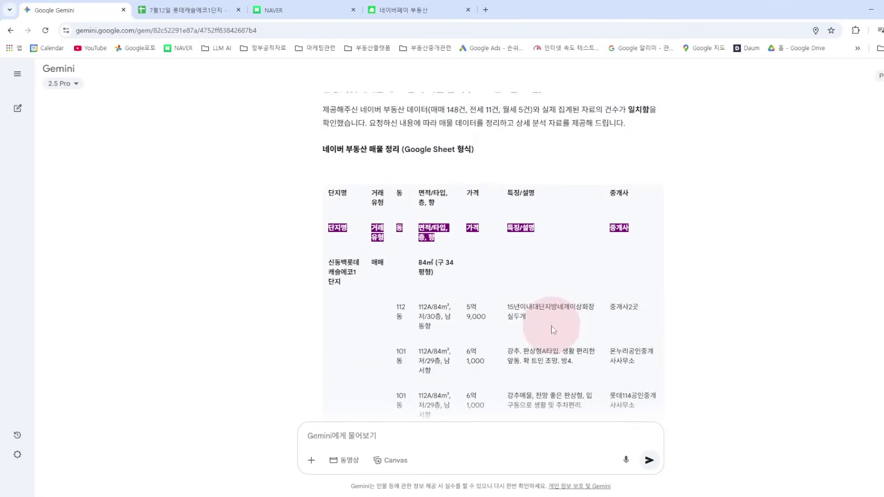
drag(474, 221, 498, 228)
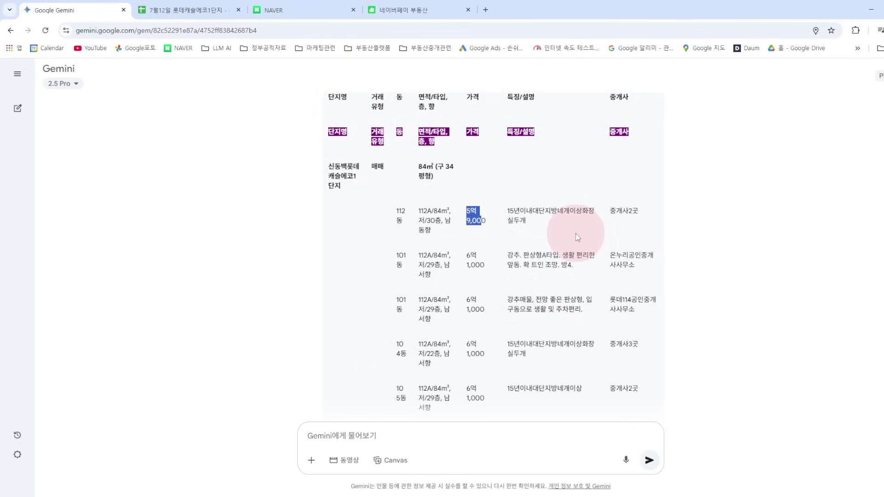
Highlight the 매매 count and the word 일치함 in the listing-count statement, and glance over the table beneath it.
scroll(572, 296, up, 5)
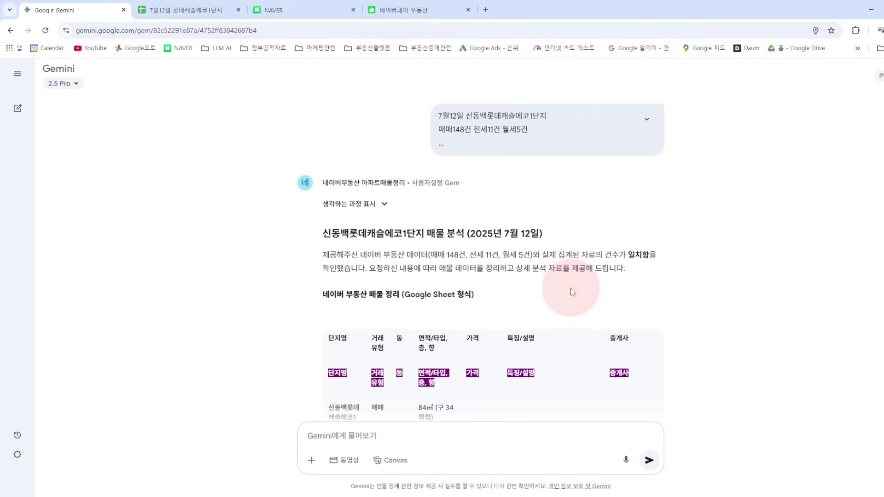
drag(446, 254, 458, 256)
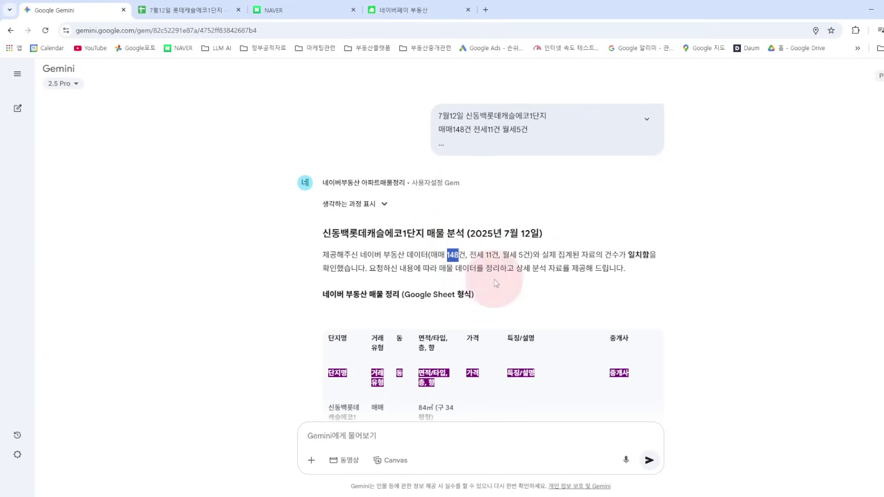
drag(628, 254, 648, 254)
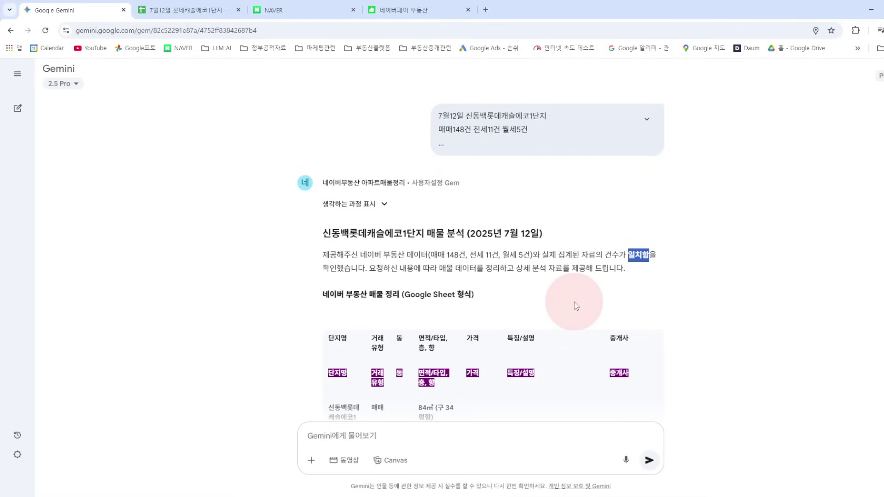
click(584, 273)
drag(575, 272, 586, 273)
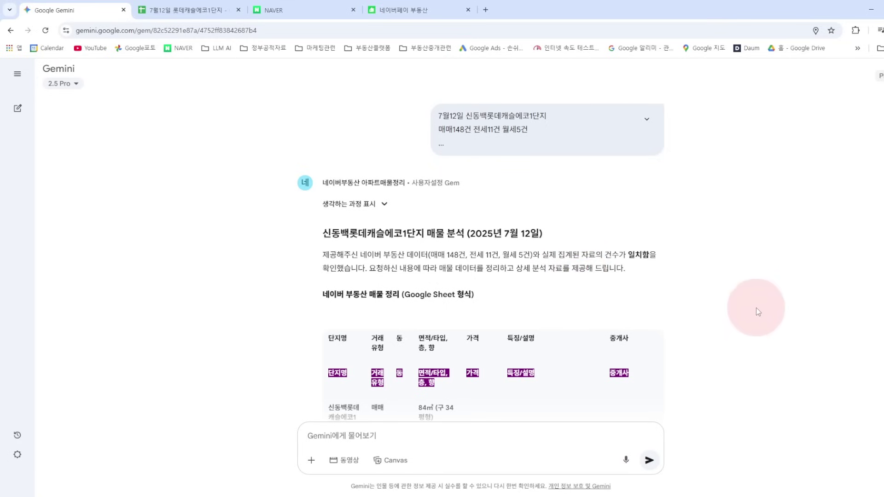
scroll(755, 309, down, 12)
scroll(578, 290, up, 15)
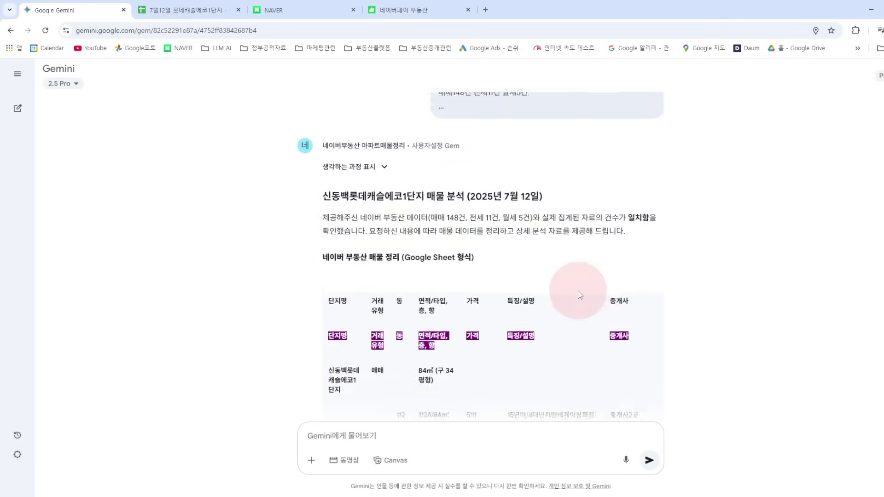
Switch to the Naver 부동산 page, clear the text selection and look through the 신동백롯데캐슬에코1단지 listings.
click(399, 10)
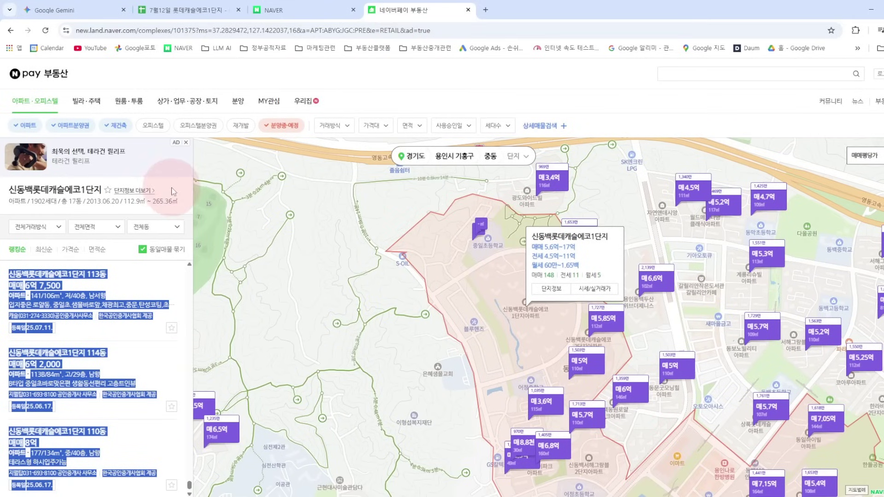
click(91, 360)
scroll(91, 359, up, 10)
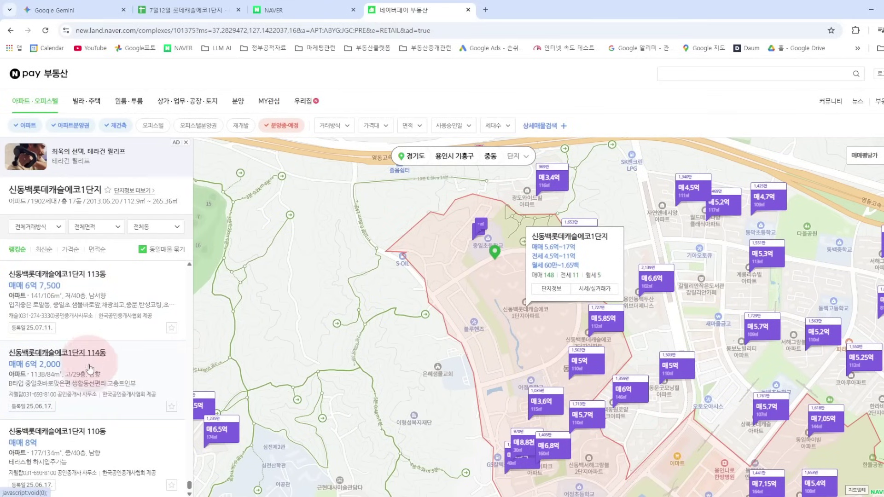
scroll(89, 348, up, 5)
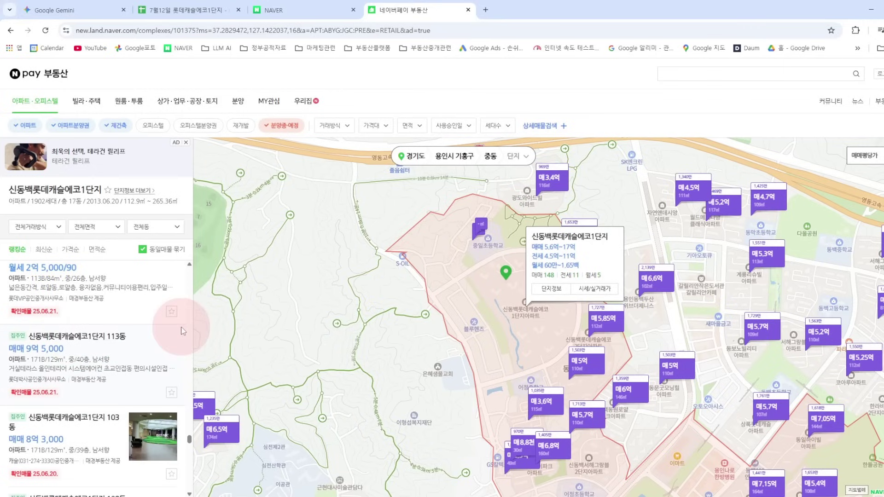
View the 7월12일 롯데캐슬에코1단지 spreadsheet, return to the Gemini chat and look over the source table there.
click(189, 13)
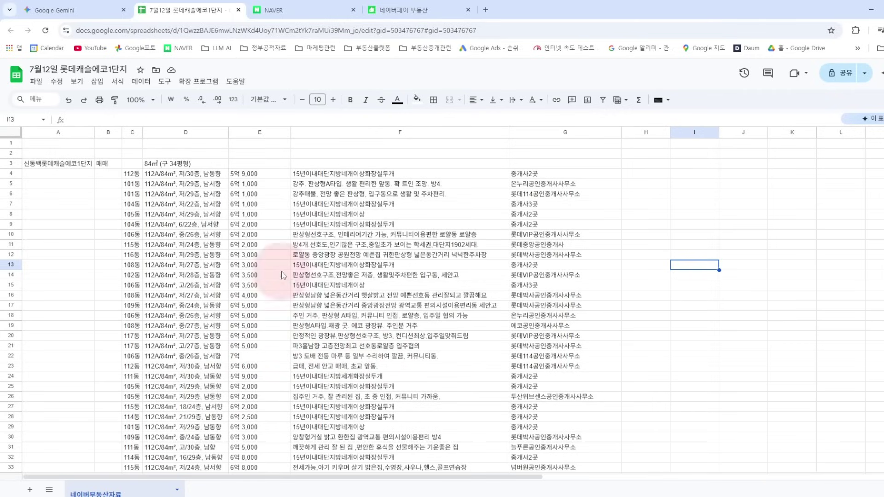
click(69, 10)
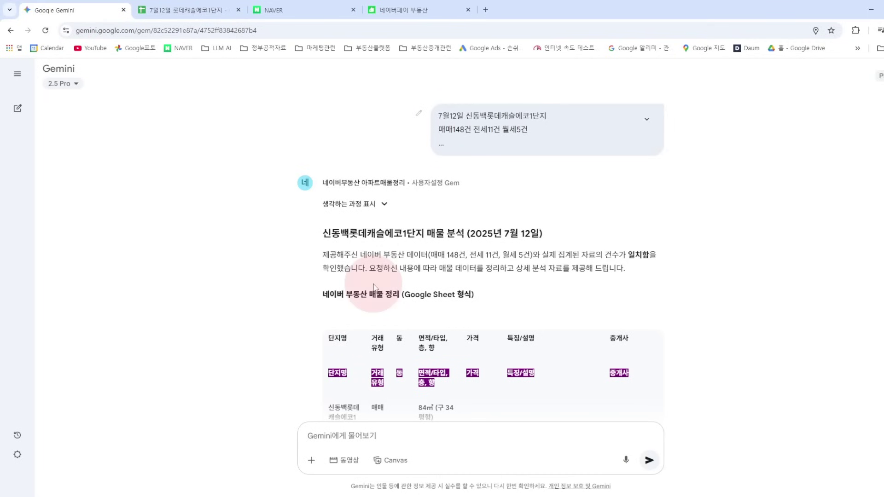
scroll(590, 294, down, 12)
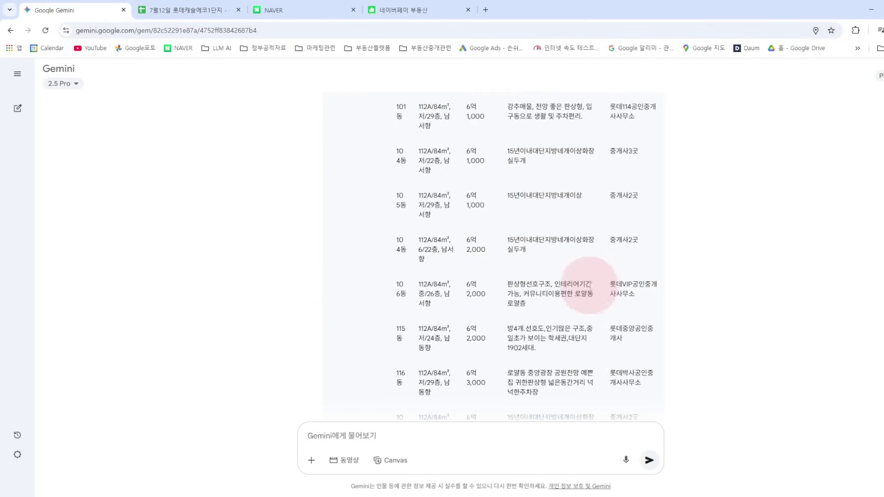
scroll(590, 294, up, 15)
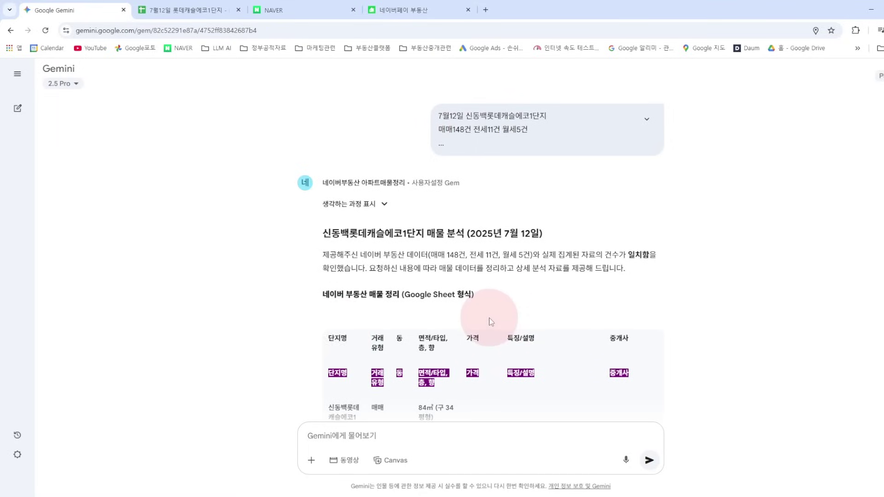
Highlight a large part of the Gem's answer, clear the selection and check the first 84㎡ rows of the table.
drag(289, 178, 791, 348)
click(791, 348)
scroll(513, 300, down, 7)
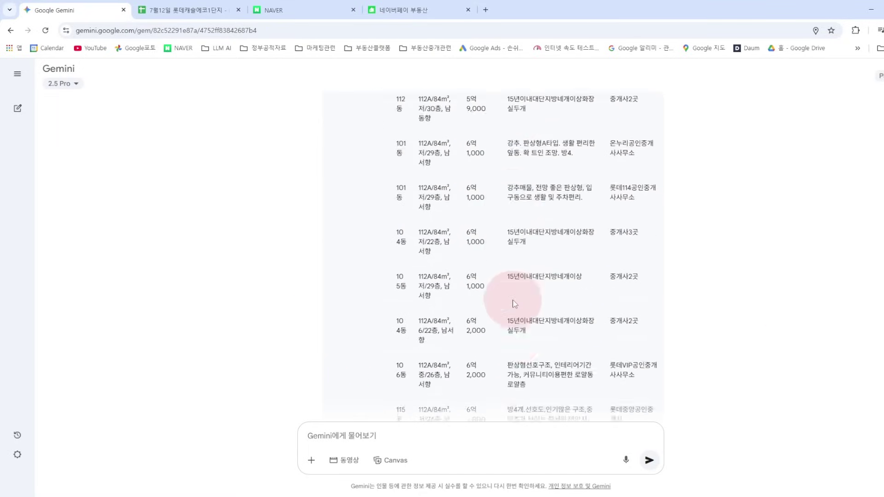
scroll(558, 345, up, 8)
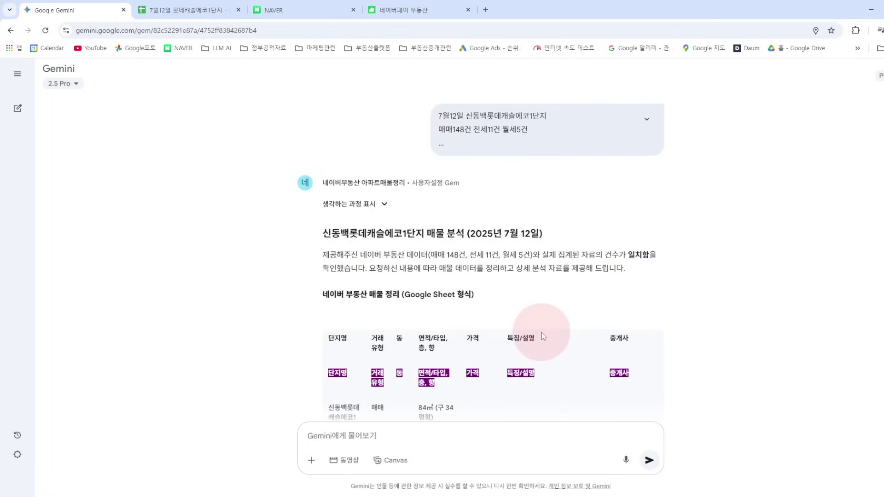
Highlight the analysis title through the Google Sheet table heading, clear the selection and examine the 112A and 112C rows.
drag(323, 240, 502, 282)
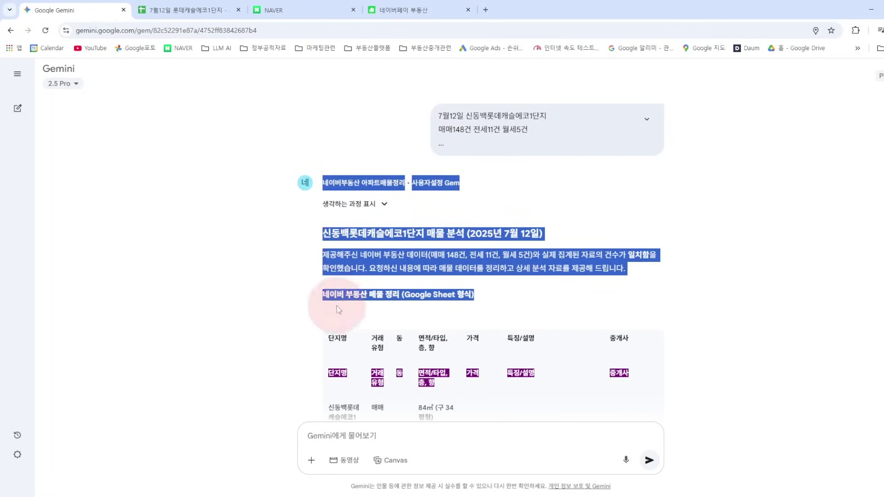
click(275, 273)
drag(300, 229, 517, 296)
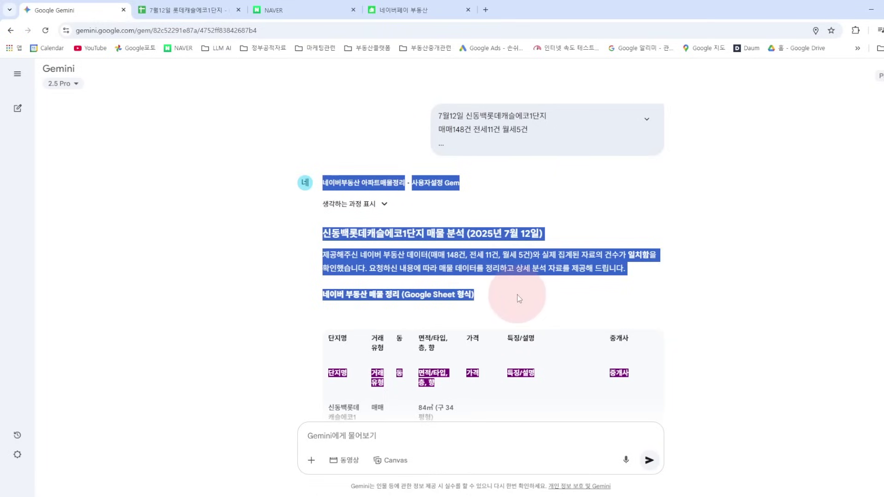
click(527, 308)
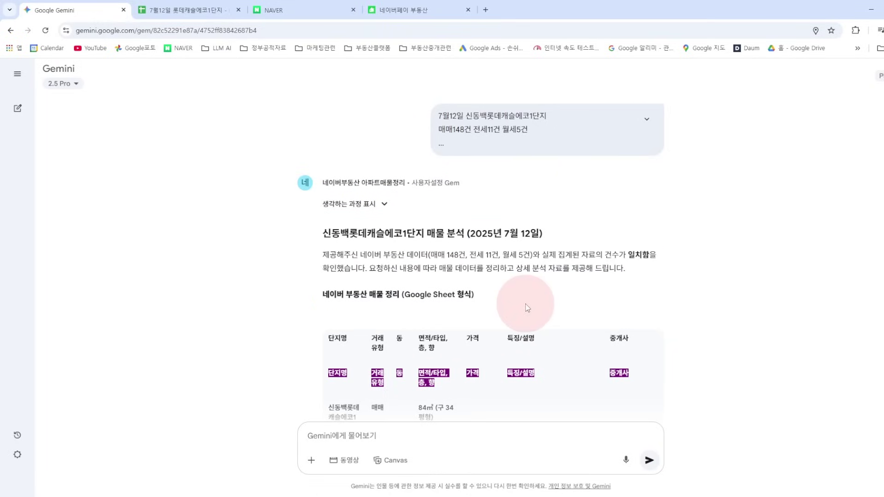
scroll(525, 305, down, 15)
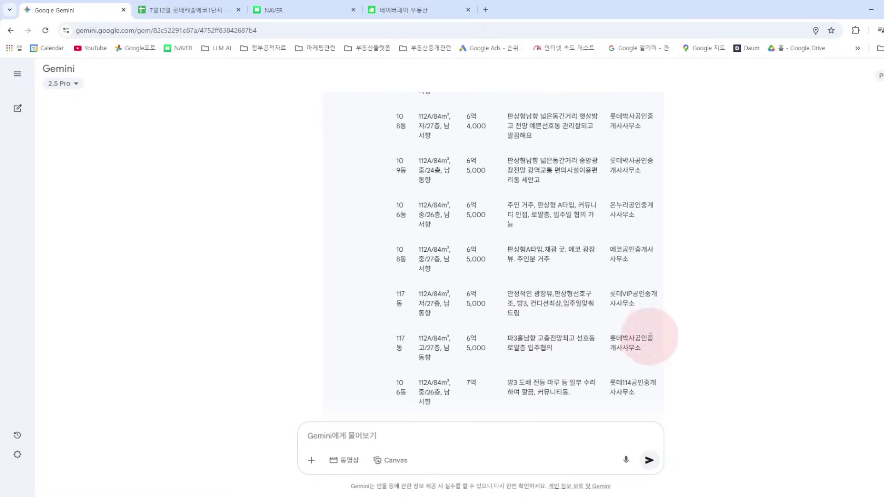
scroll(447, 324, down, 3)
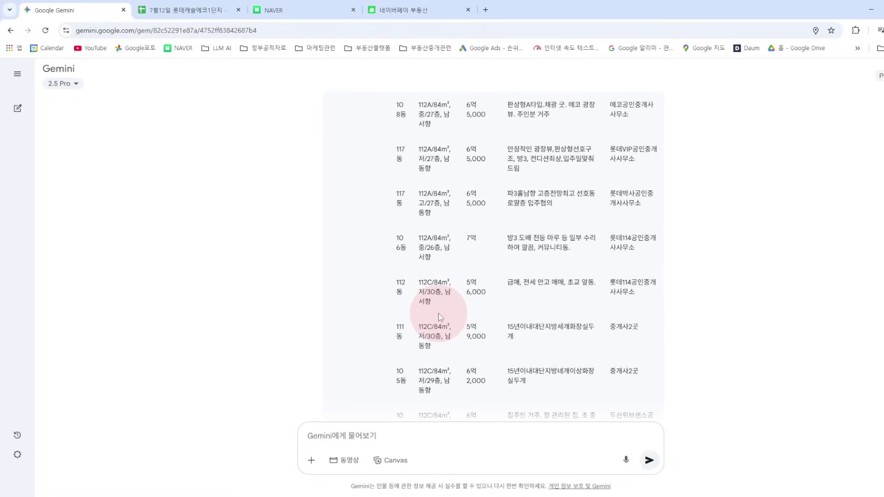